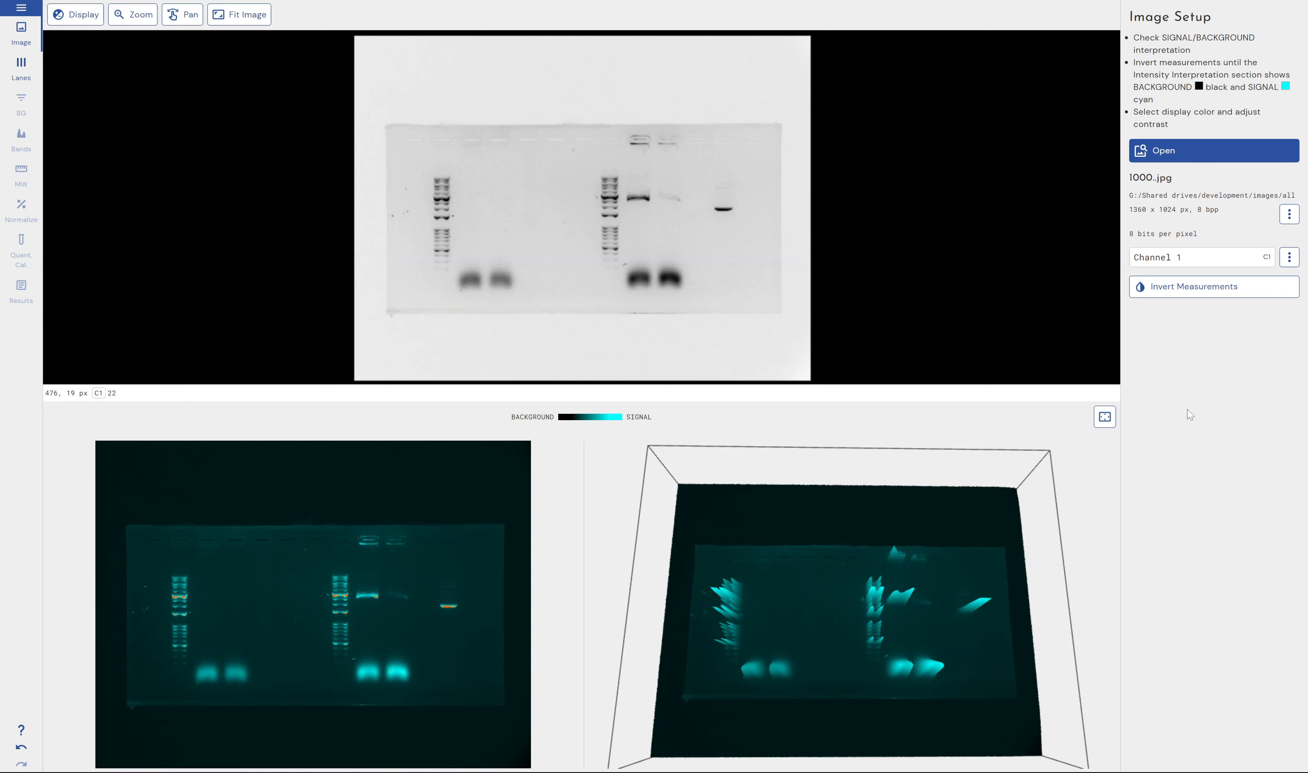
Try automatic lane detection on the whole gel image and delete the detected lane box
left_click(21, 68)
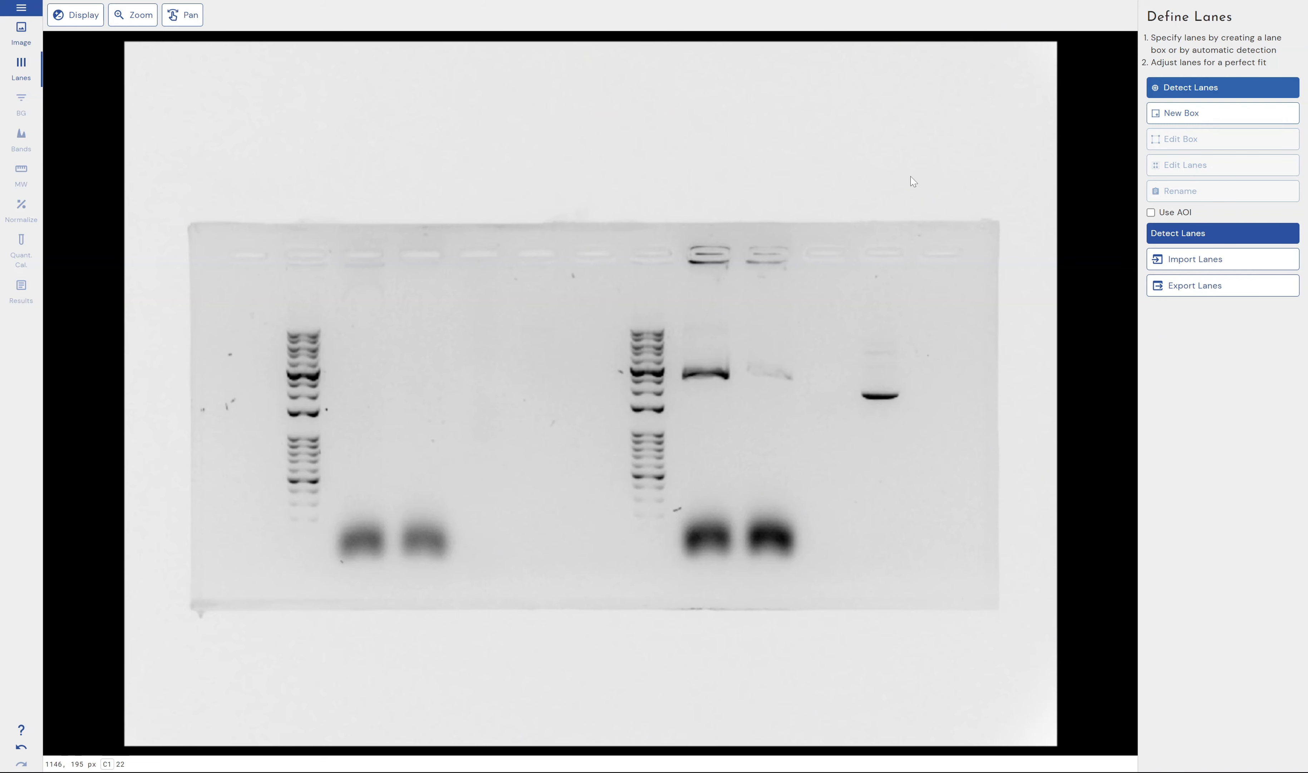
left_click(1184, 237)
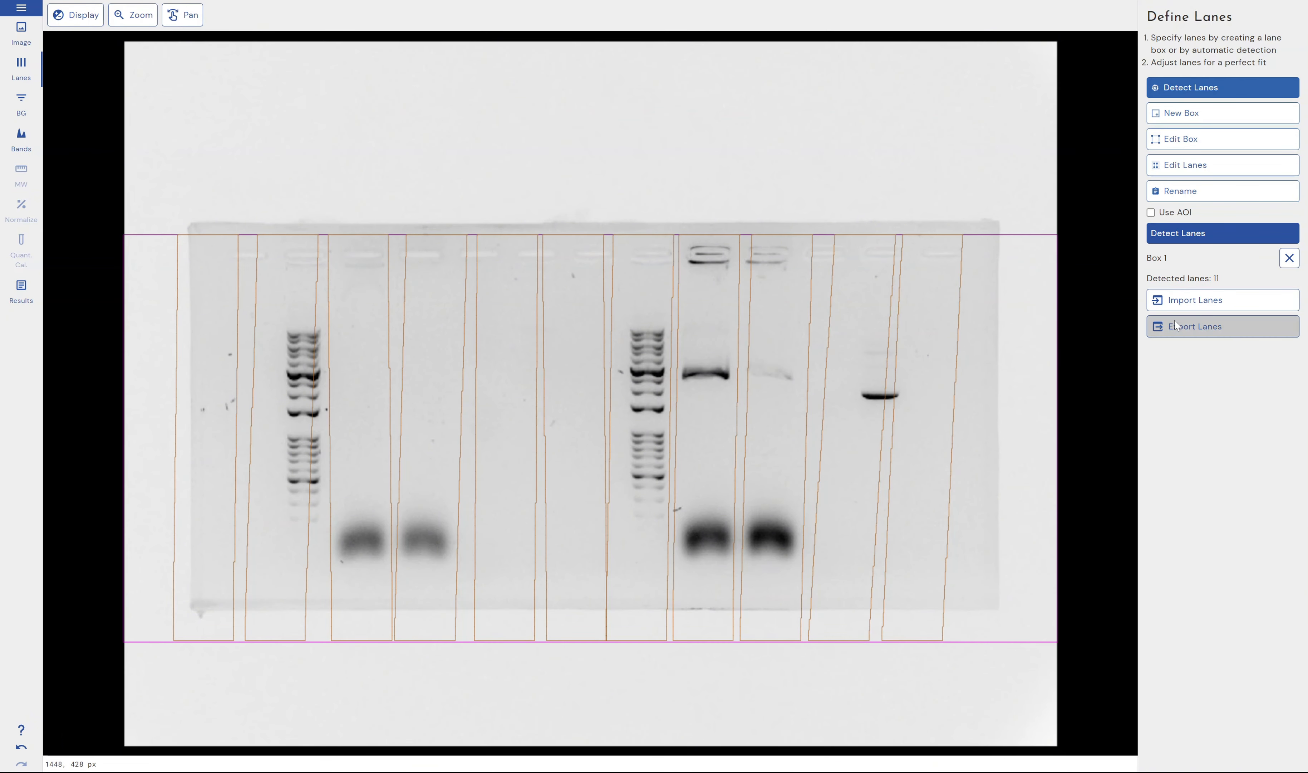
left_click(1289, 258)
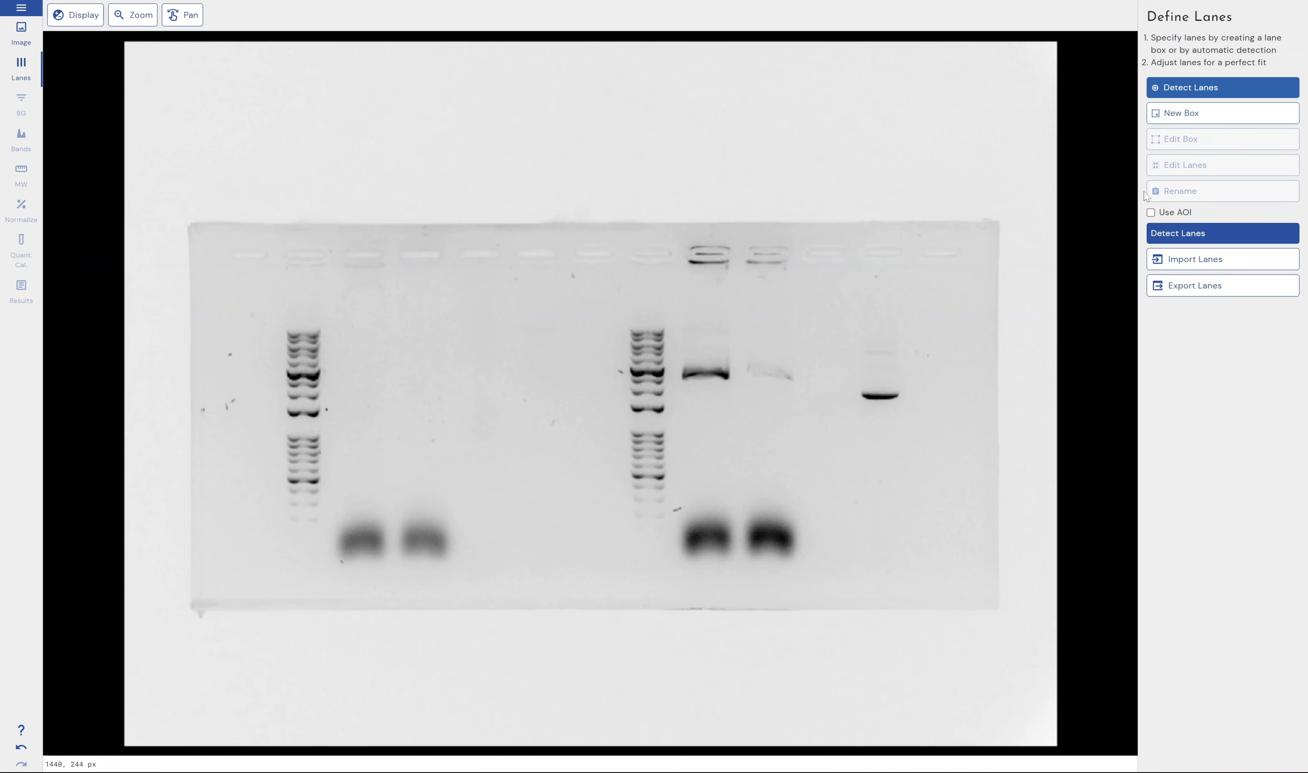
Draw a new 3-lane box around the first ladder and its two neighbouring sample lanes, widening it to enclose the ladder fully
left_click(1208, 115)
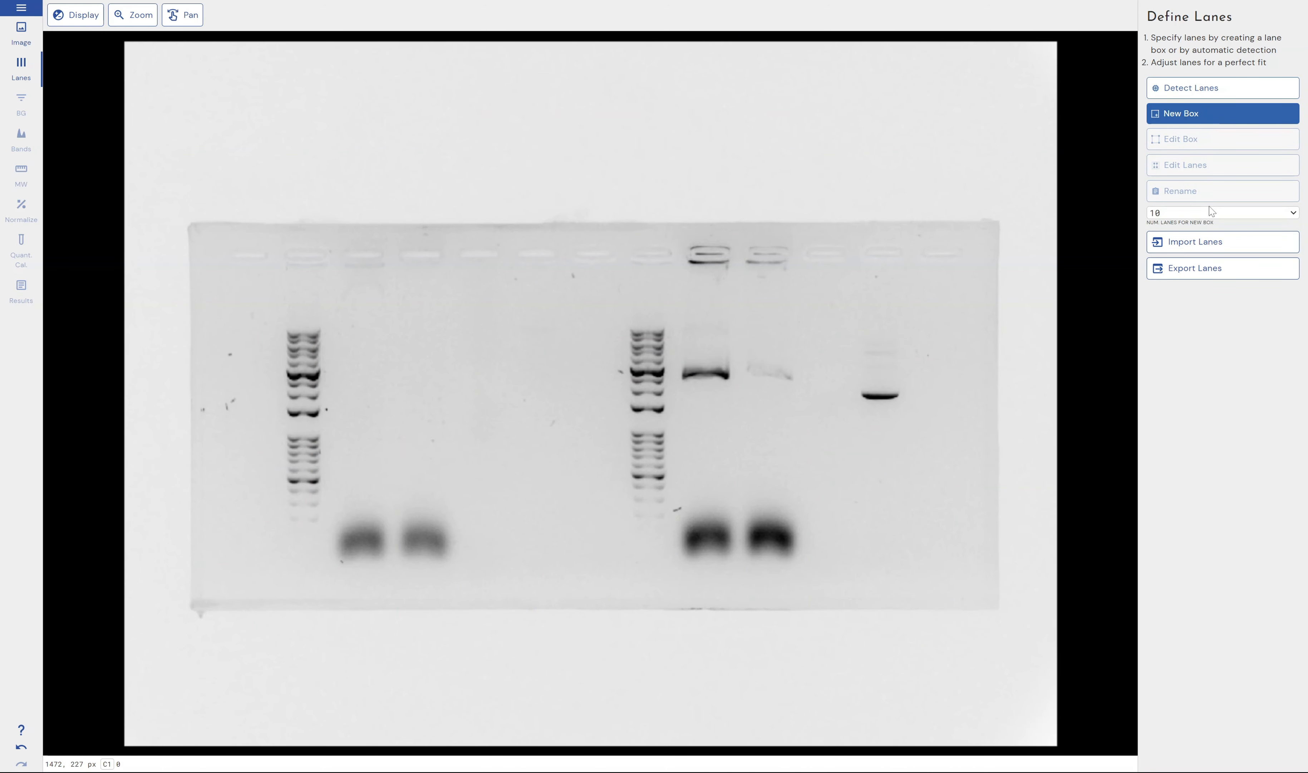
left_click(1199, 212)
left_click(1178, 248)
left_click_drag(287, 265, 453, 585)
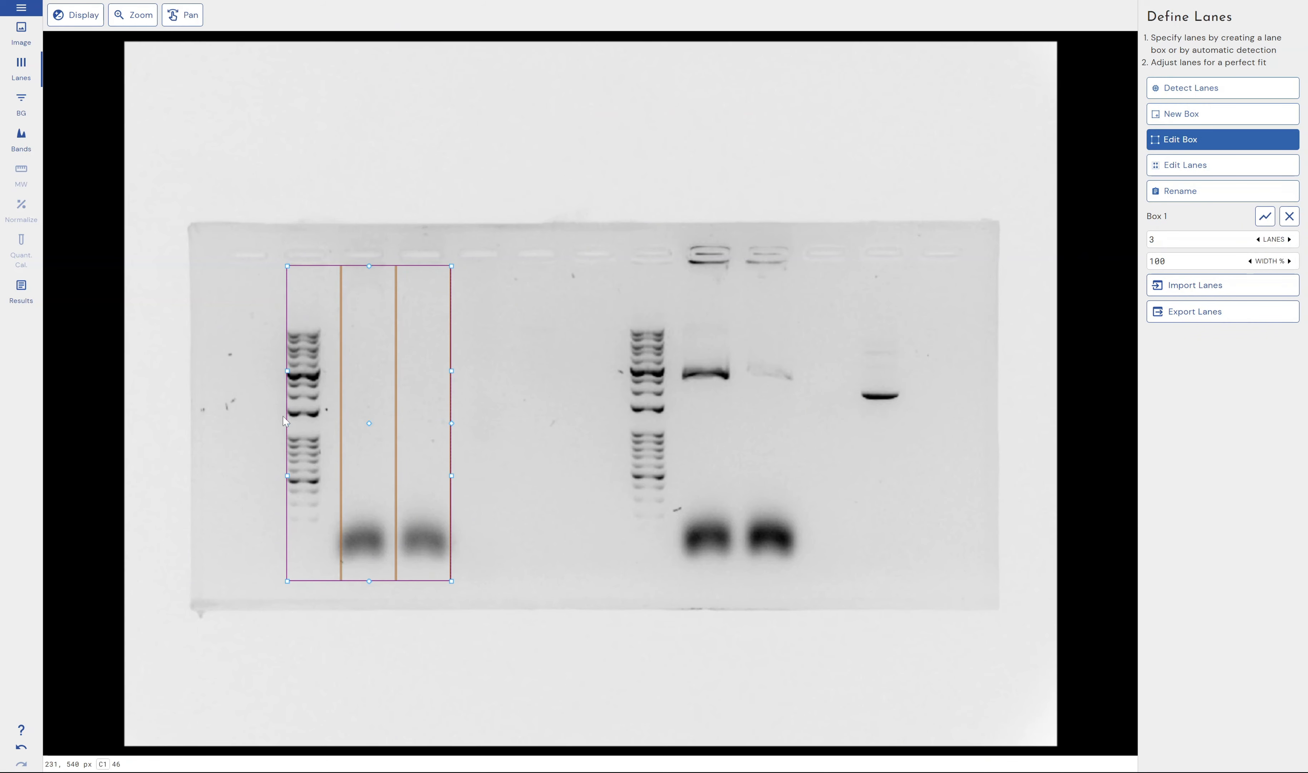
left_click_drag(287, 423, 276, 427)
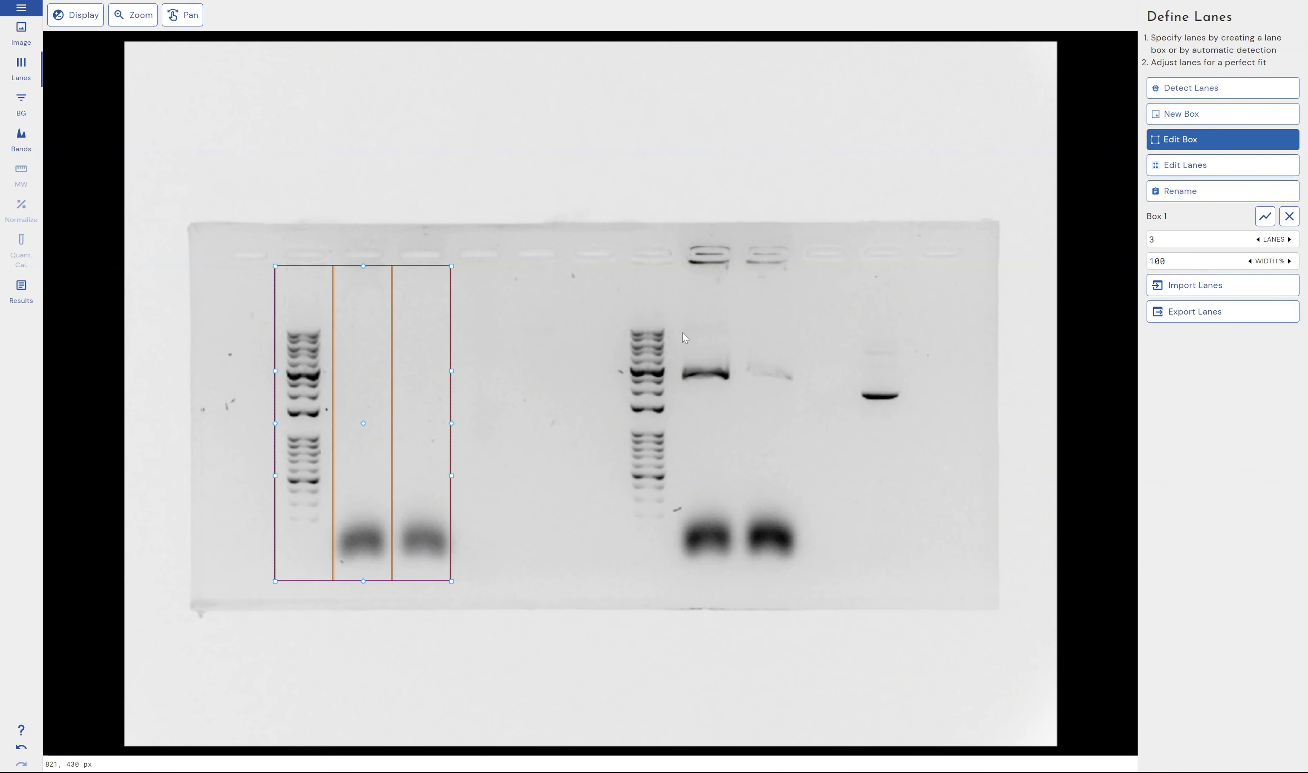
Go to the background stage and show only Lane 2's intensity profile
left_click(21, 104)
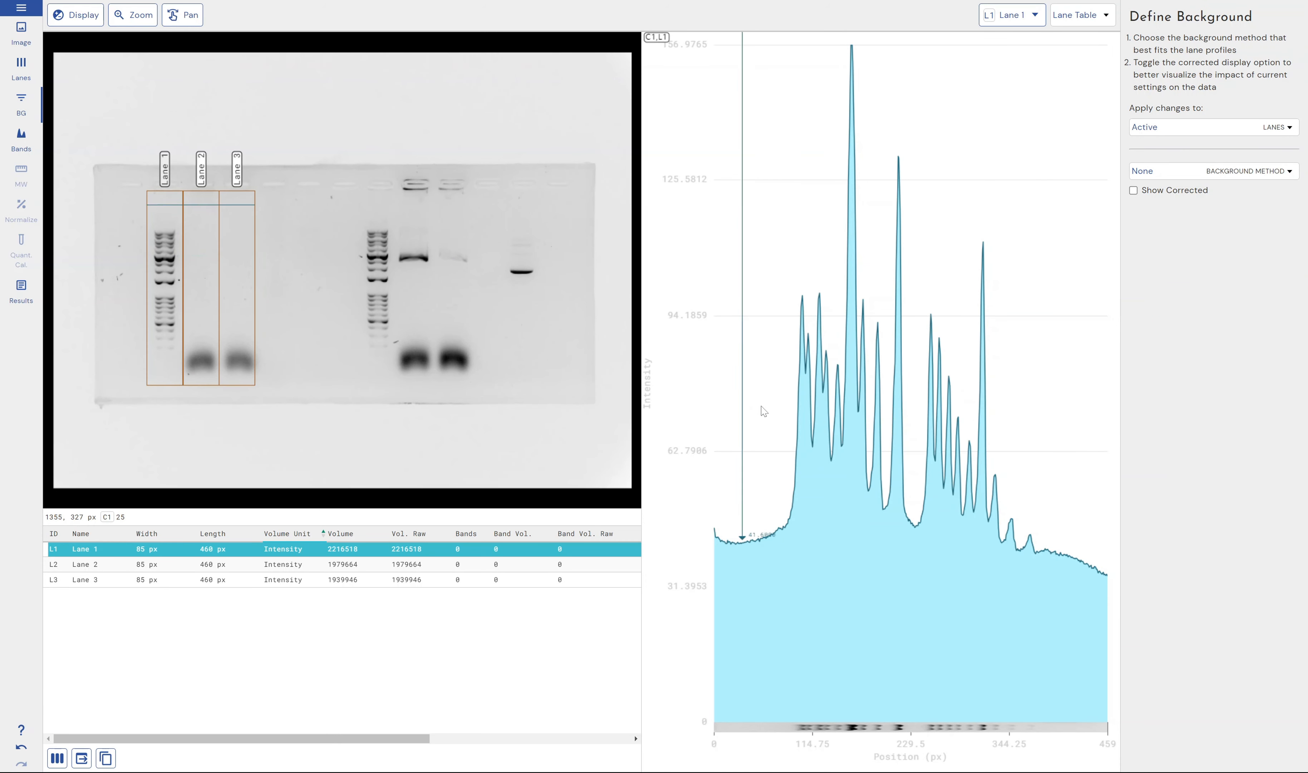
left_click(1012, 15)
left_click(998, 98)
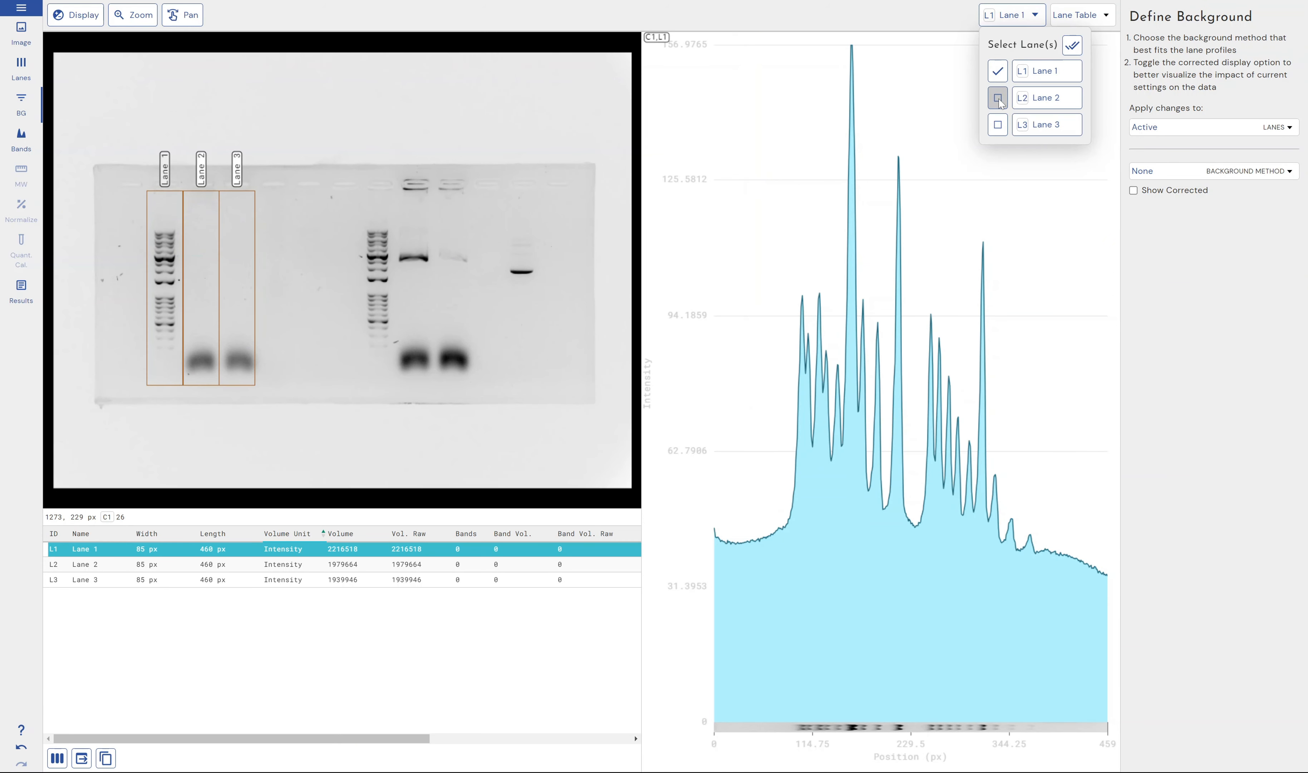
left_click(998, 71)
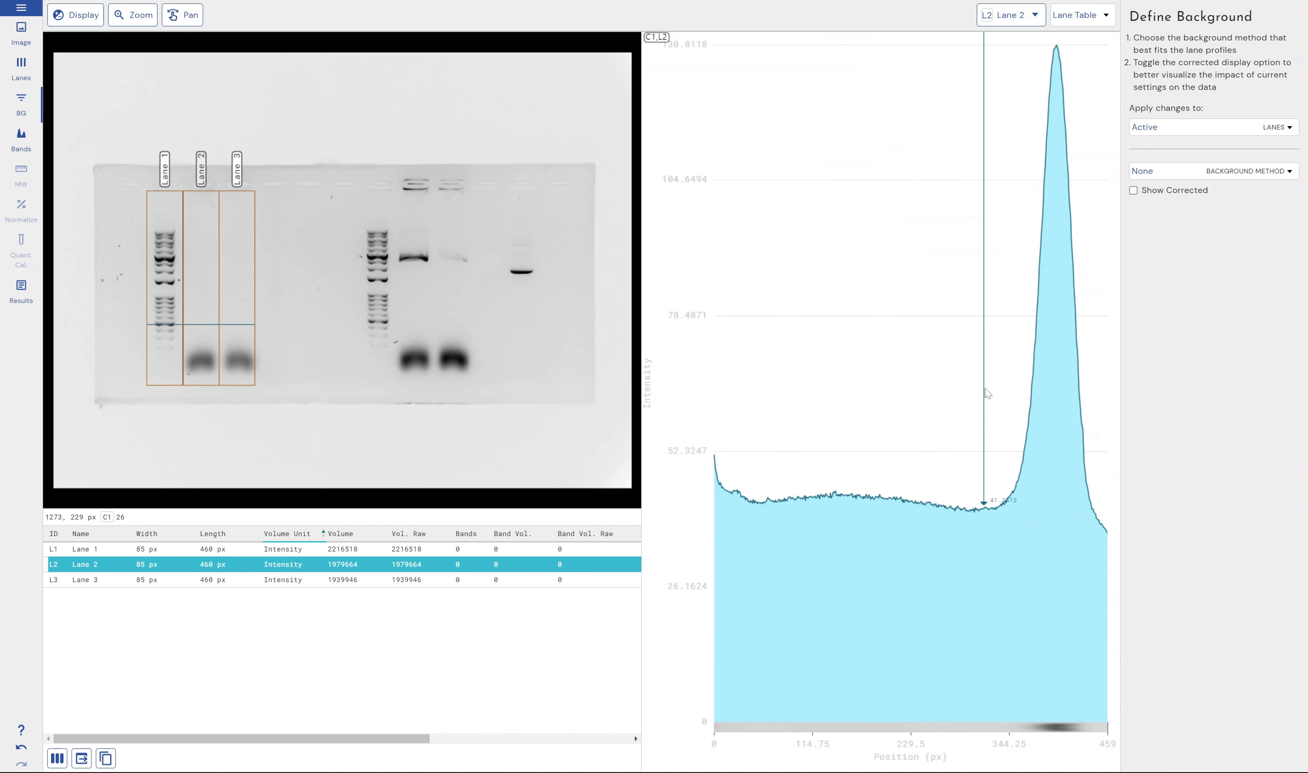
Apply Rolling Ball background subtraction to Lane 2 with a radius of 33% of the lane
scroll(986, 393, "down", 4)
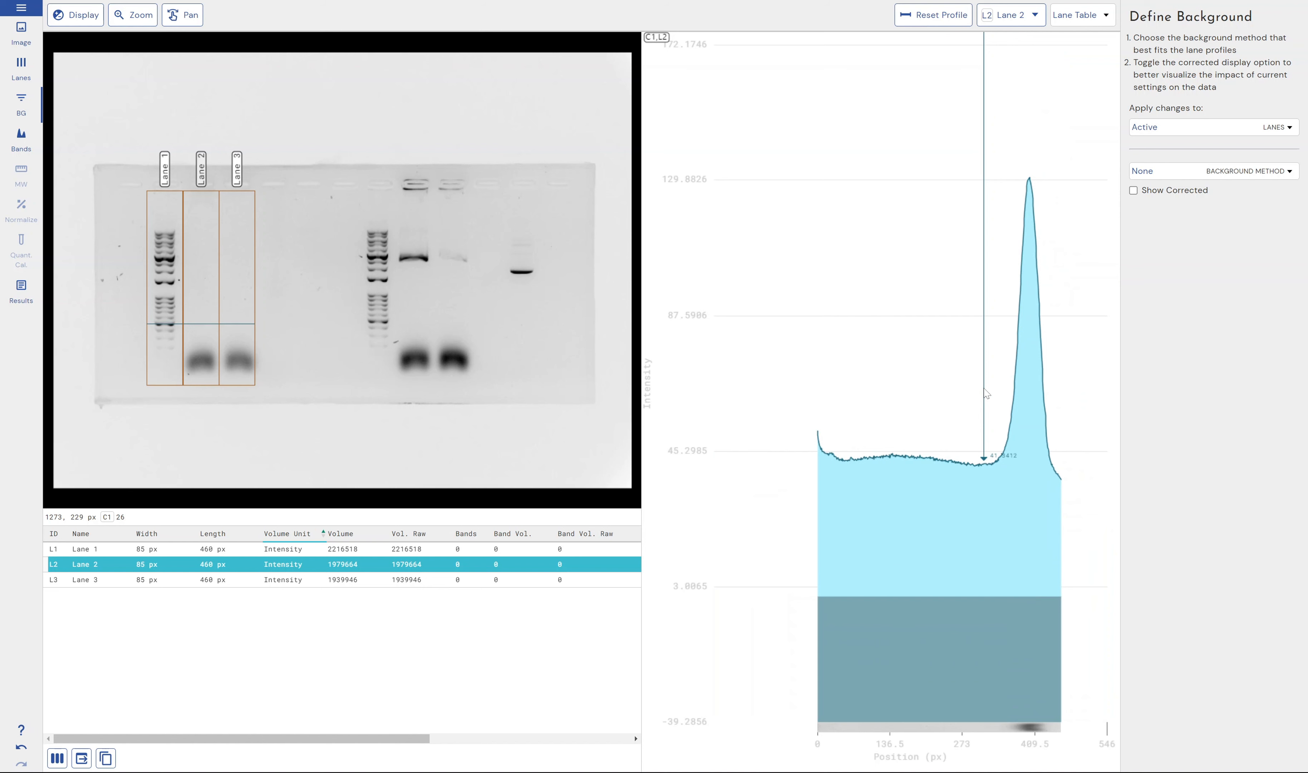
scroll(986, 393, "down", 2)
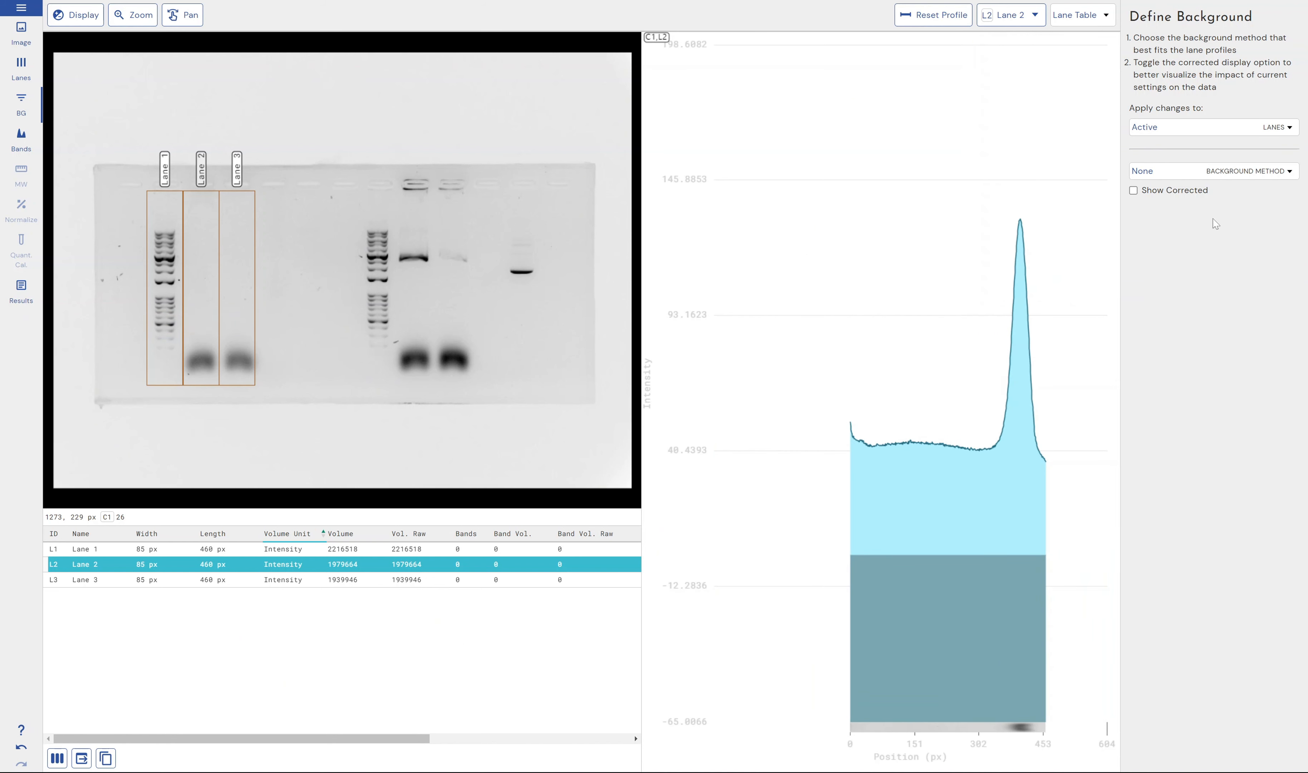
left_click(1235, 173)
left_click(1184, 199)
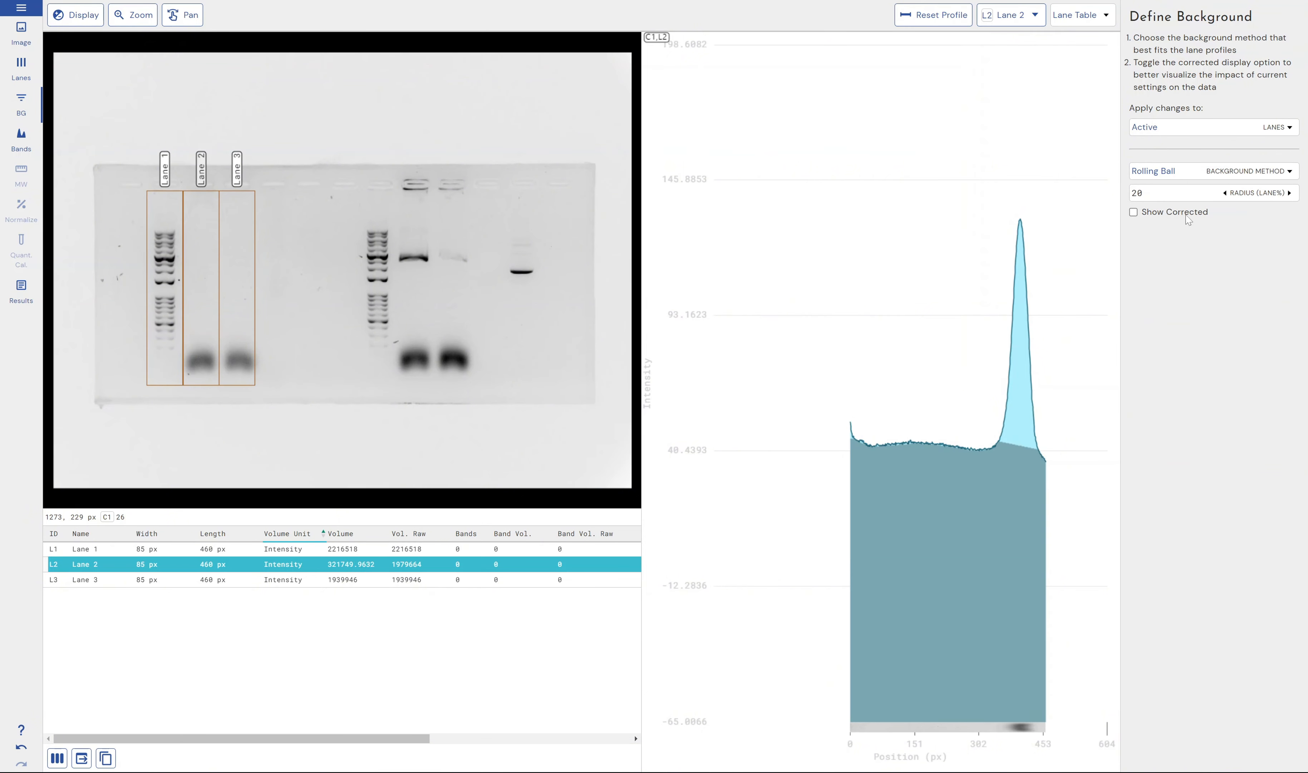
mouse_move(1258, 195)
left_mouse_down()
mouse_move(1247, 195)
mouse_move(1274, 196)
left_mouse_up()
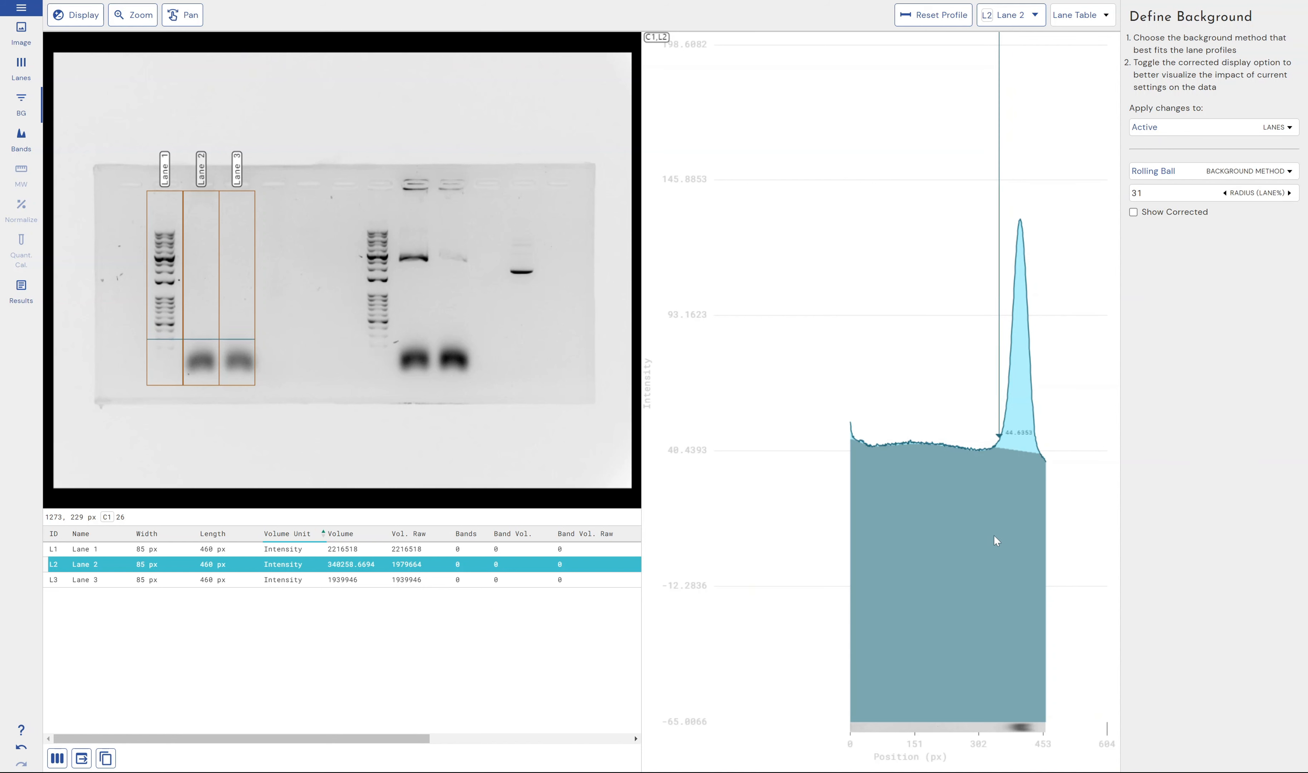
scroll(1019, 509, "up", 5)
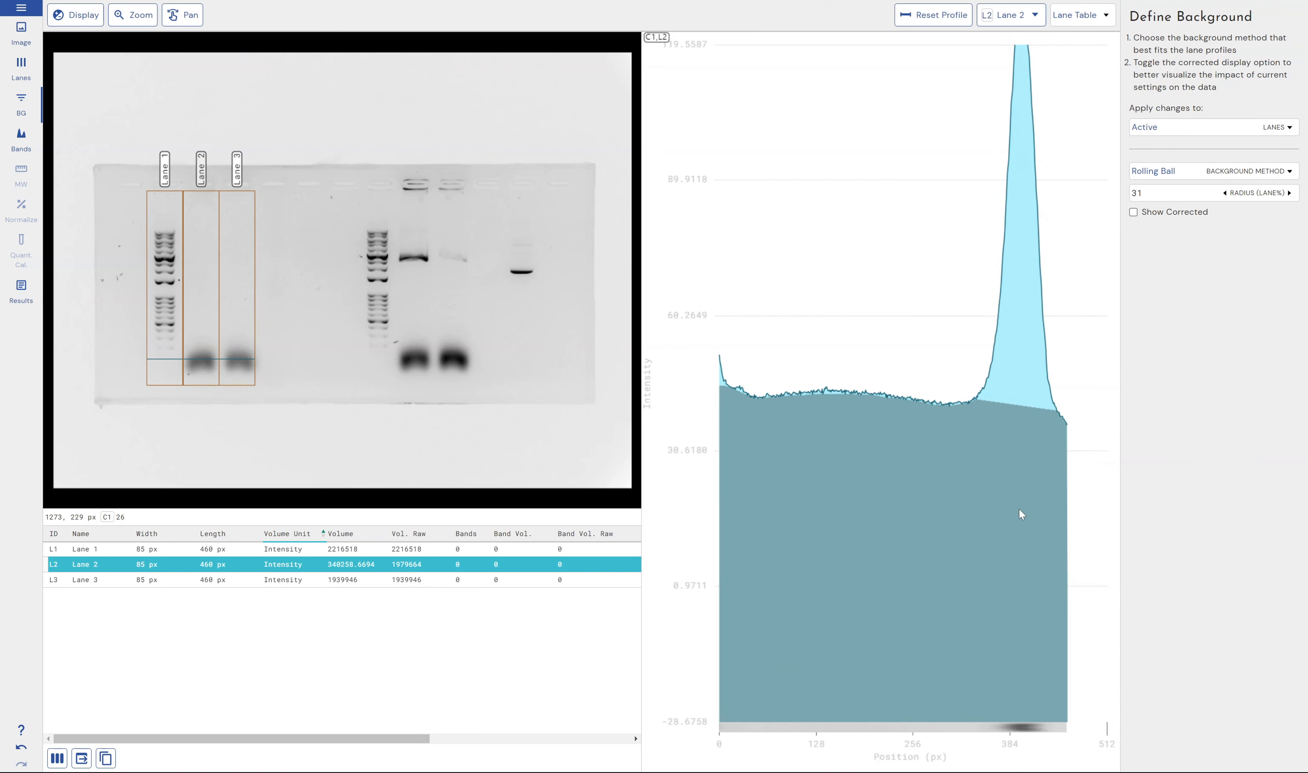
scroll(1010, 454, "up", 1)
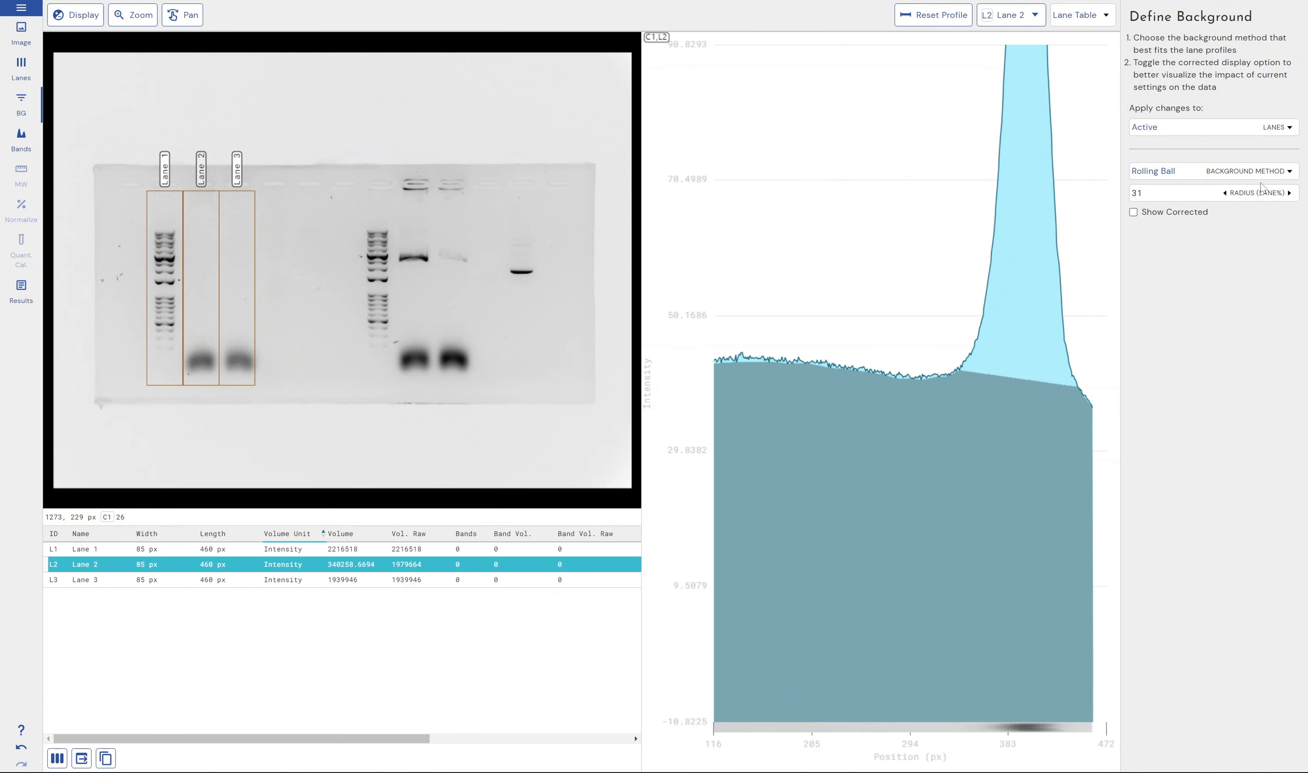
mouse_move(1262, 192)
left_mouse_down()
mouse_move(1250, 192)
mouse_move(1286, 191)
mouse_move(1213, 188)
mouse_move(1297, 188)
mouse_move(1233, 193)
mouse_move(1253, 193)
left_mouse_up()
Compare Lane 2's profile with and without background correction, leaving the corrected display enabled
left_click(1165, 213)
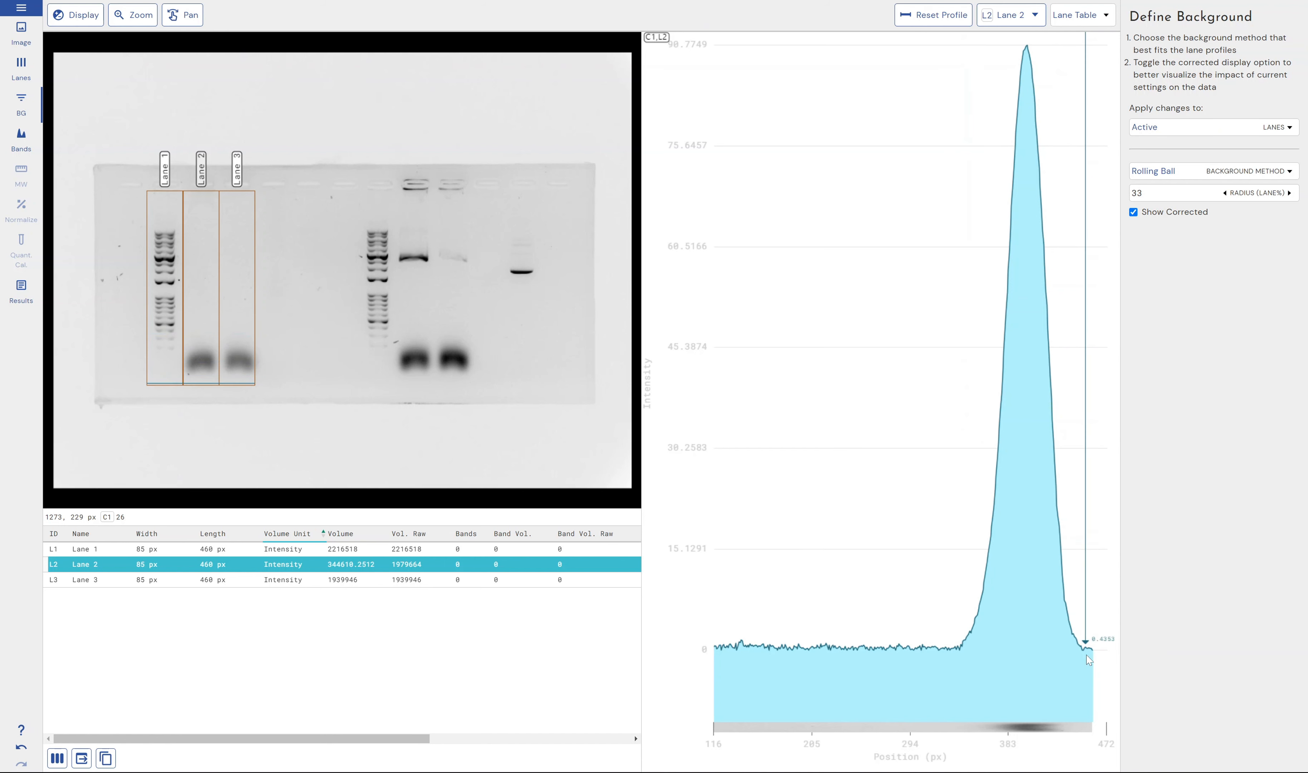
left_click(1170, 213)
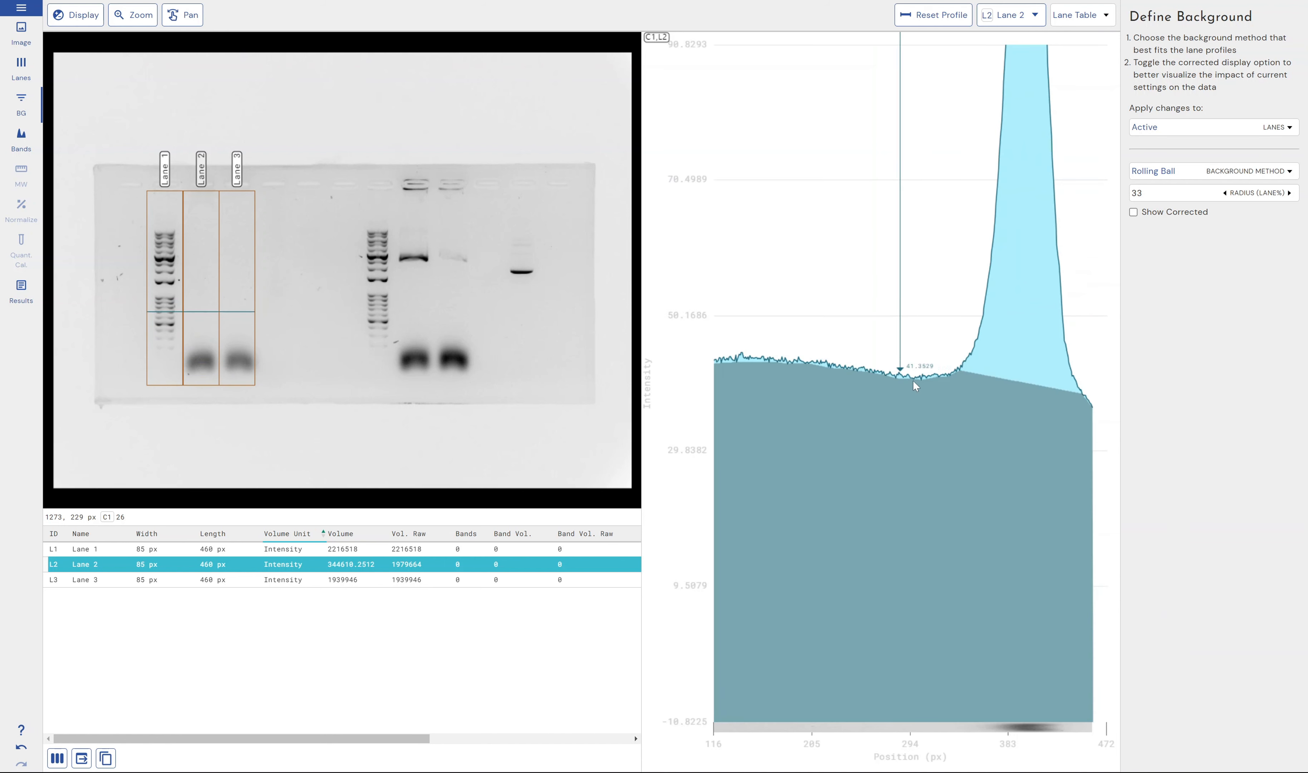
left_click(1171, 214)
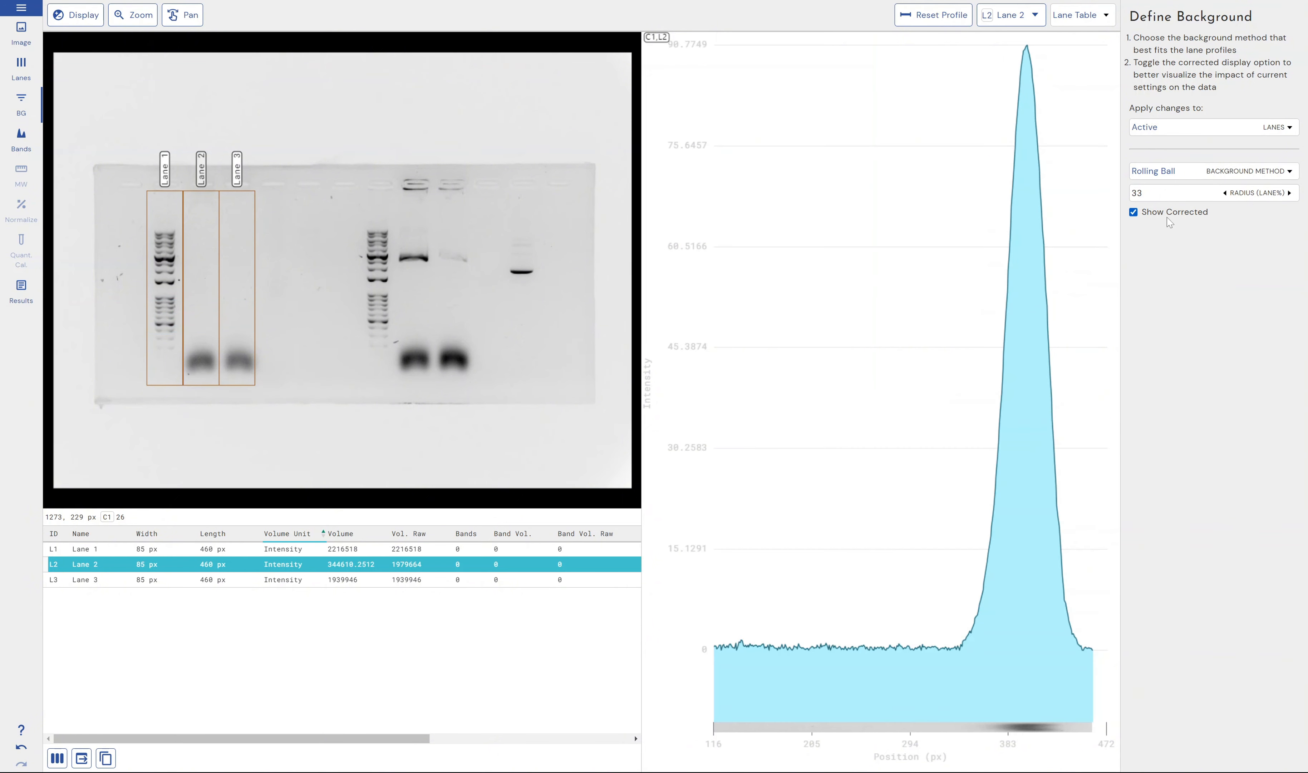
left_click(1171, 214)
left_click(1171, 214)
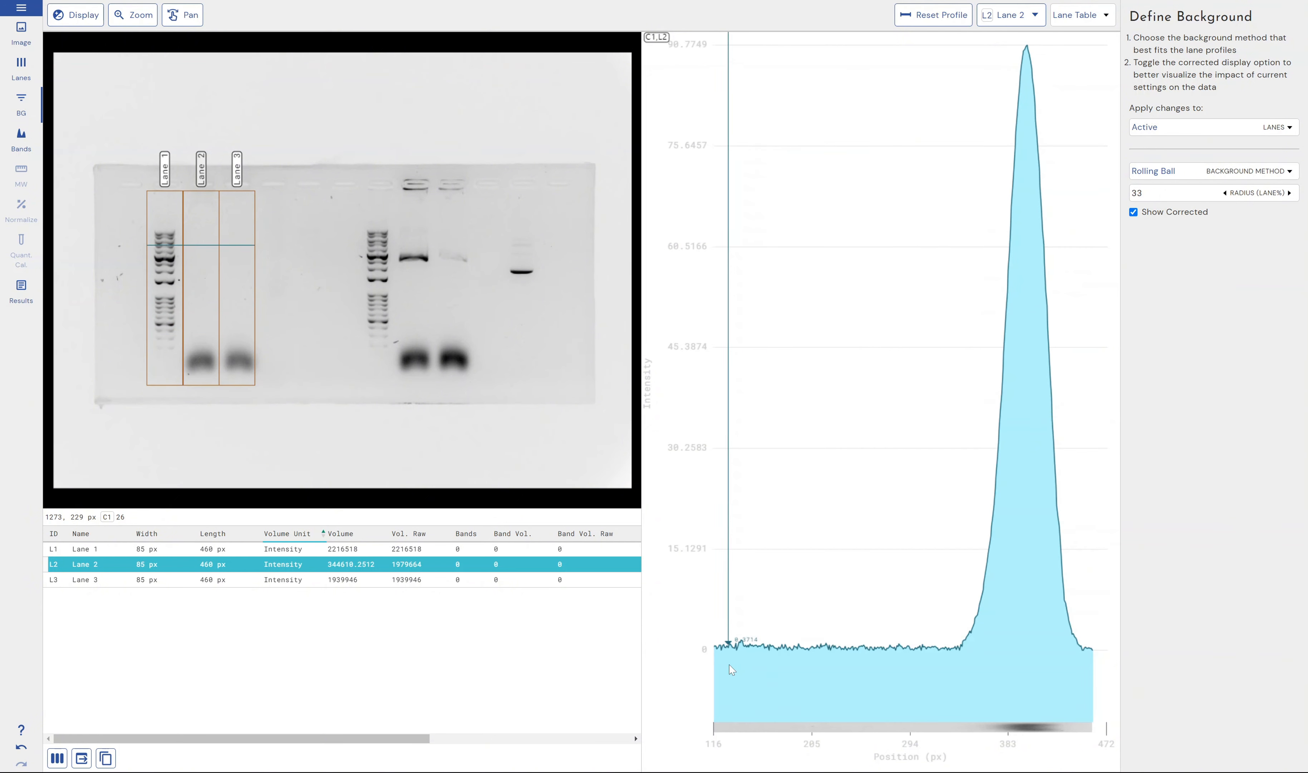
Check the profile display options in the general settings, including background correction of profiles
left_click(21, 7)
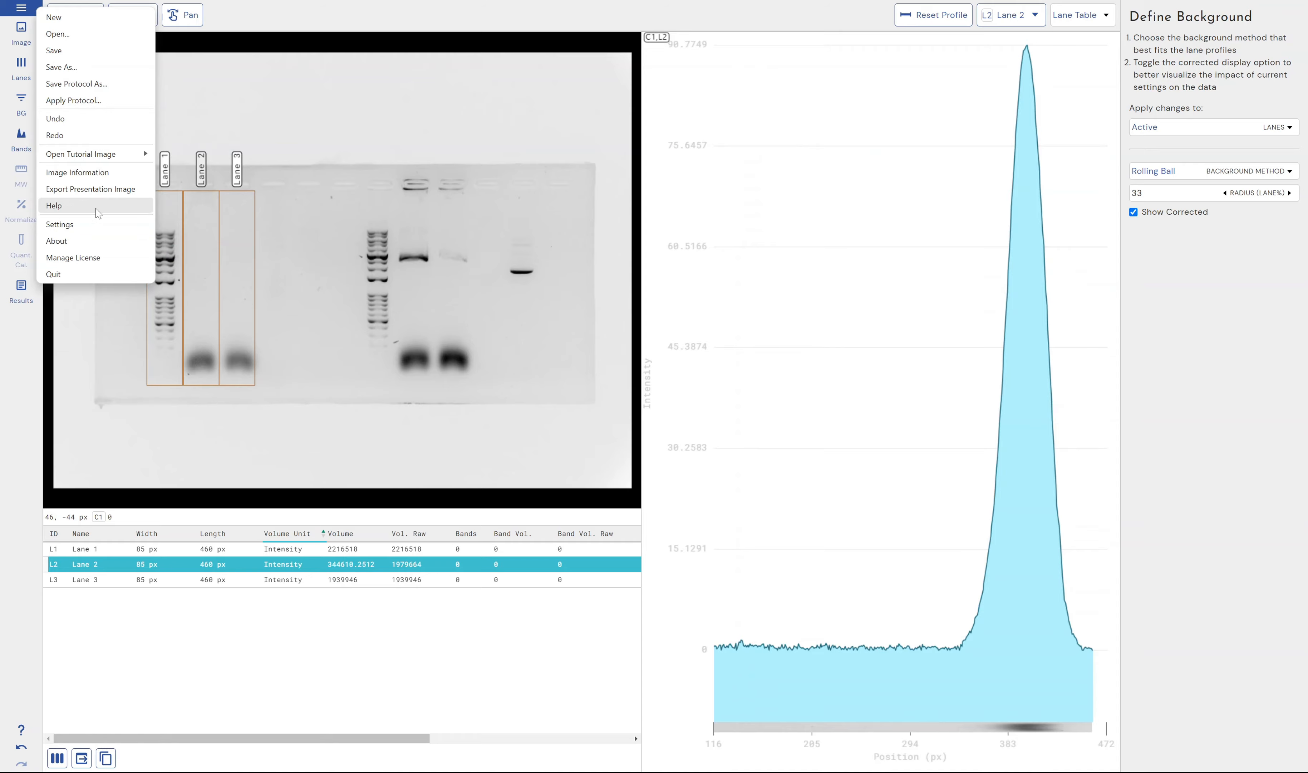
left_click(130, 226)
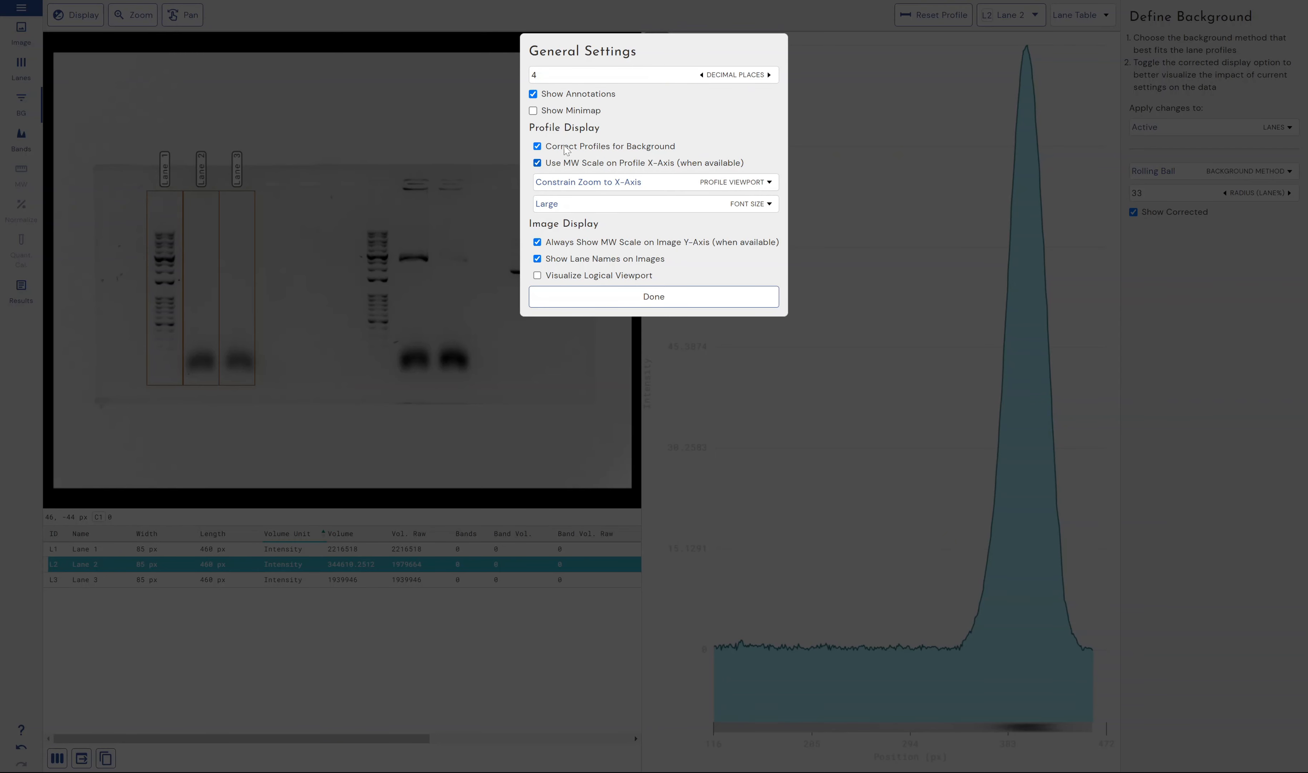
left_click(1292, 467)
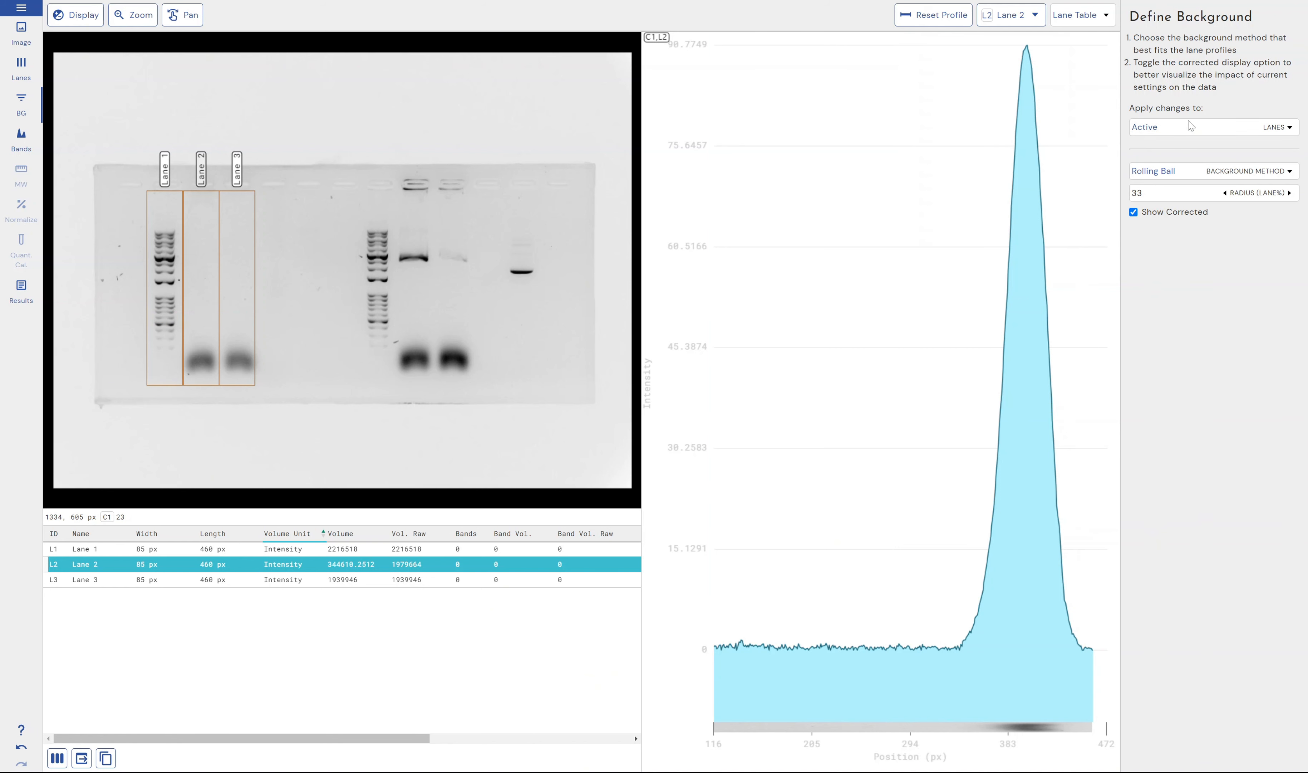
Apply changes to all lanes and detect their bands automatically with the Default preset
left_click(1266, 128)
left_click(1257, 137)
left_click(13, 148)
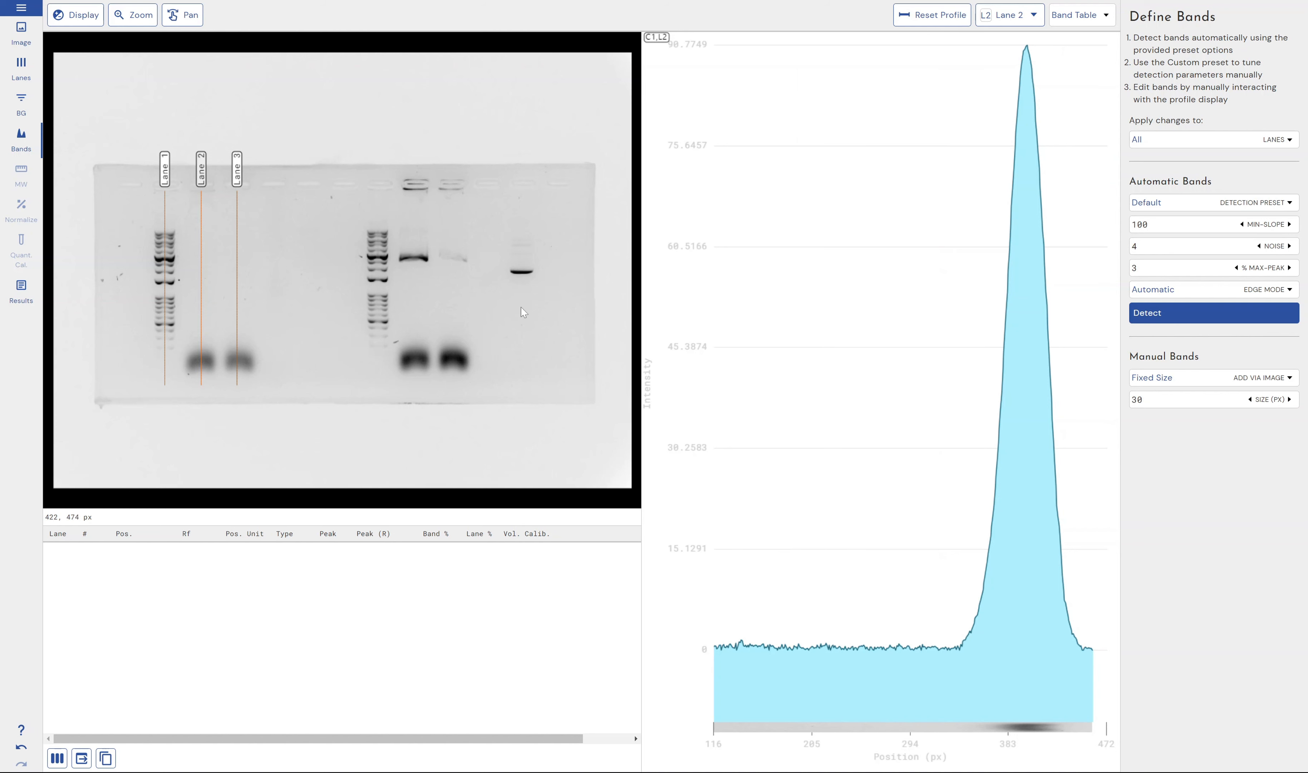
left_click(1195, 311)
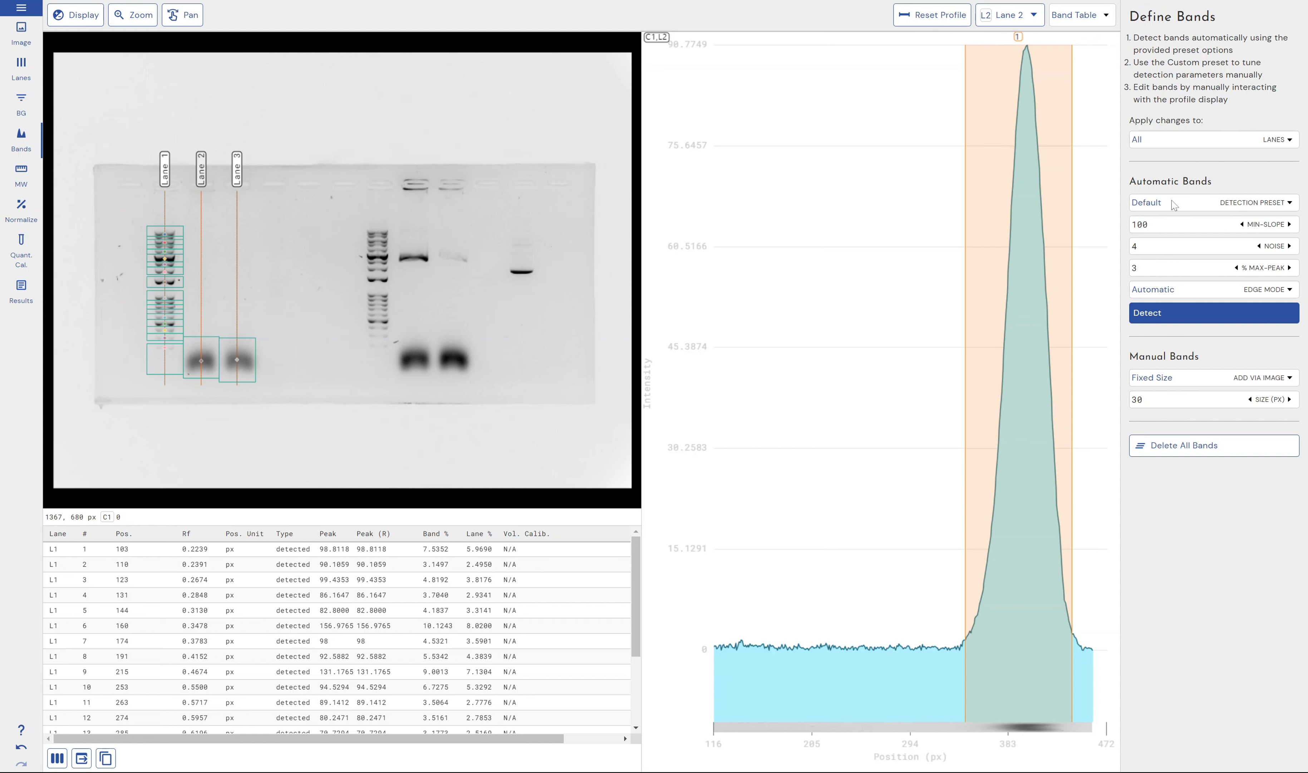
left_click(1248, 202)
left_click(1246, 189)
Show Lane 1's profile and narrow band 18 so that it encloses only its small peak
left_click(1010, 17)
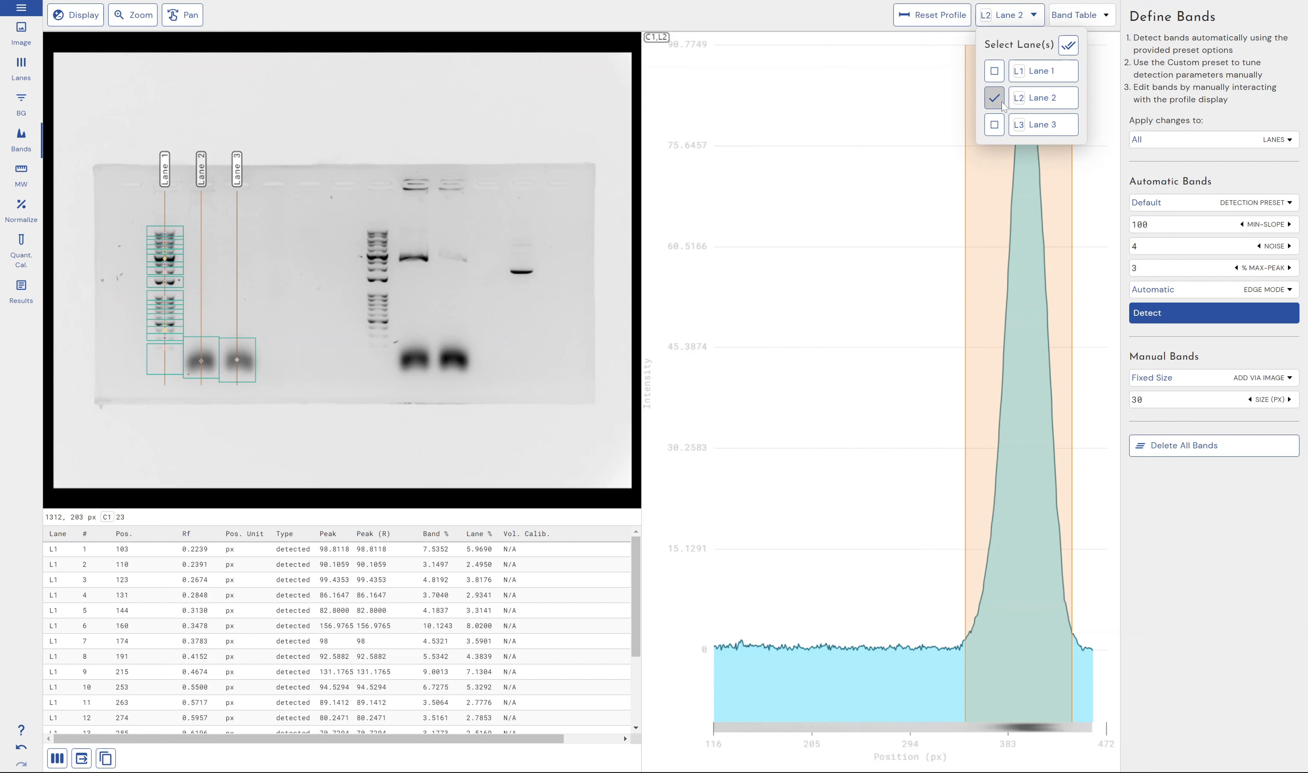
left_click(995, 70)
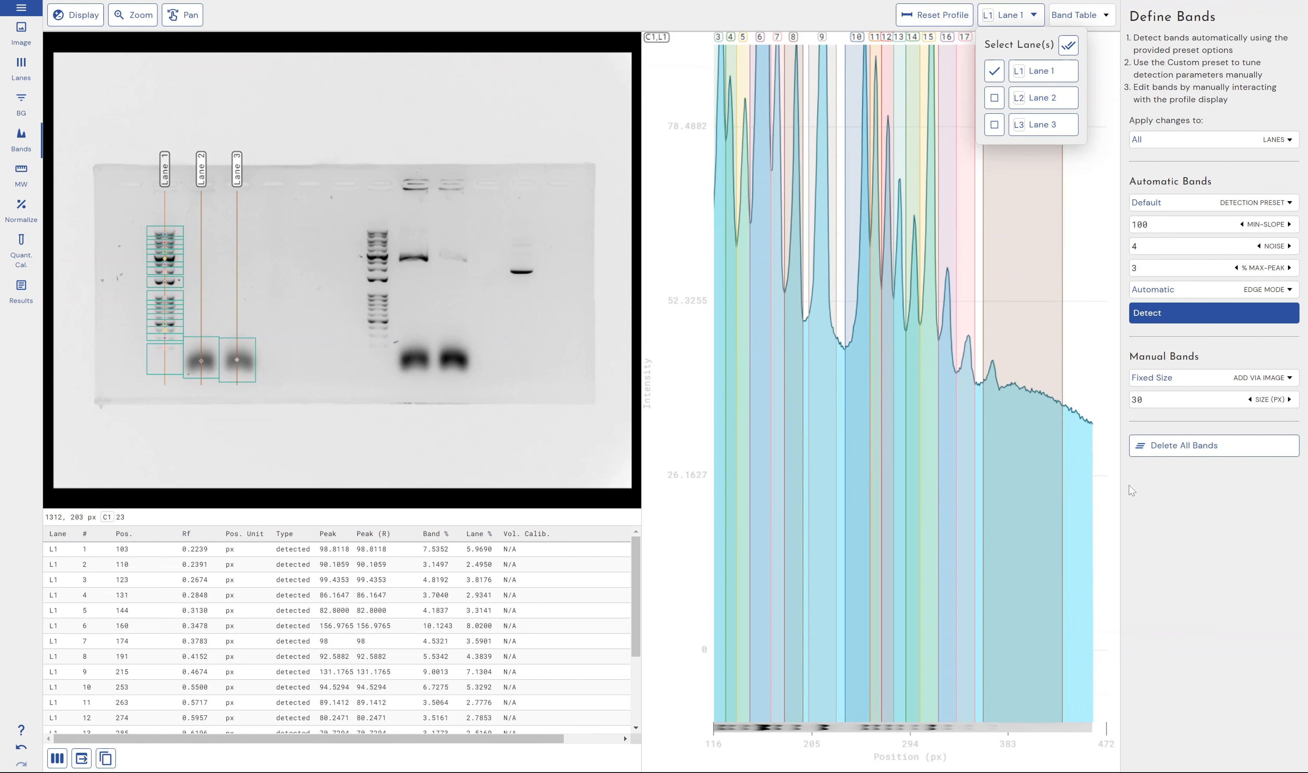
left_click(1132, 490)
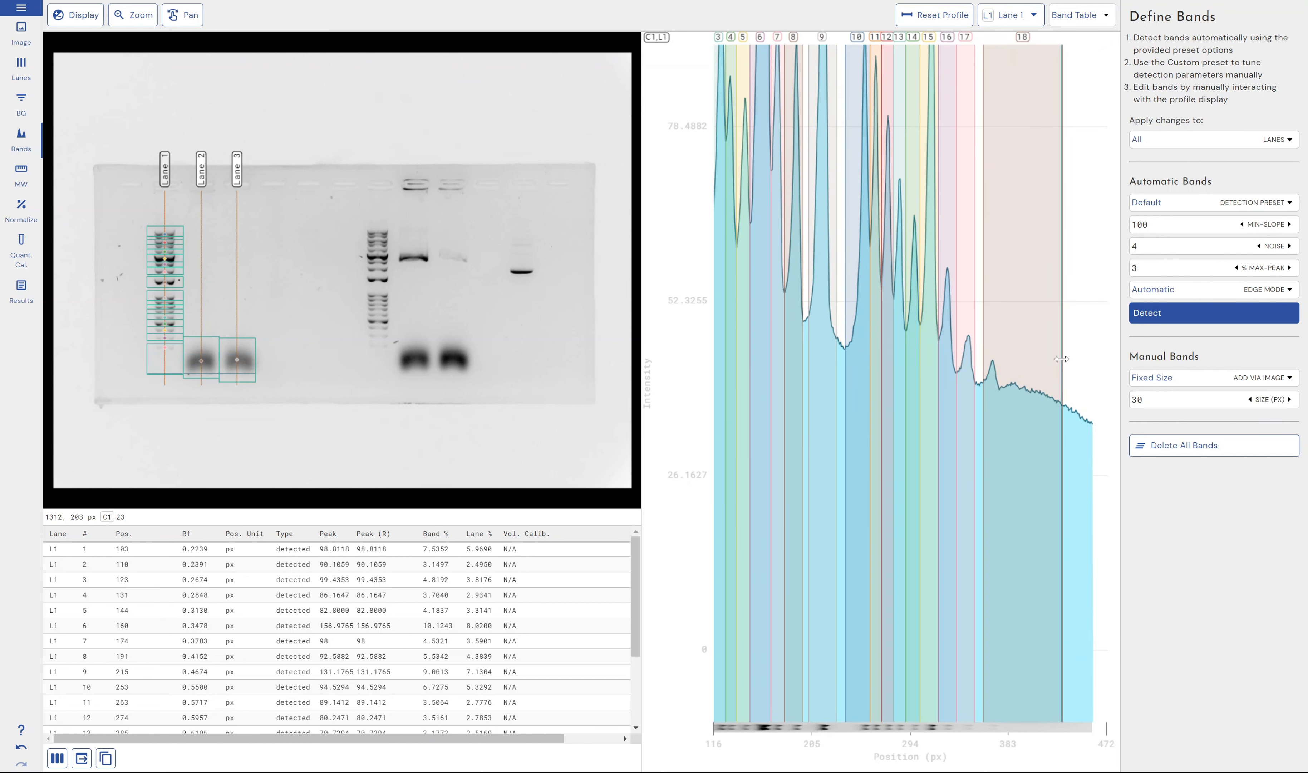
left_click_drag(1062, 359, 1000, 358)
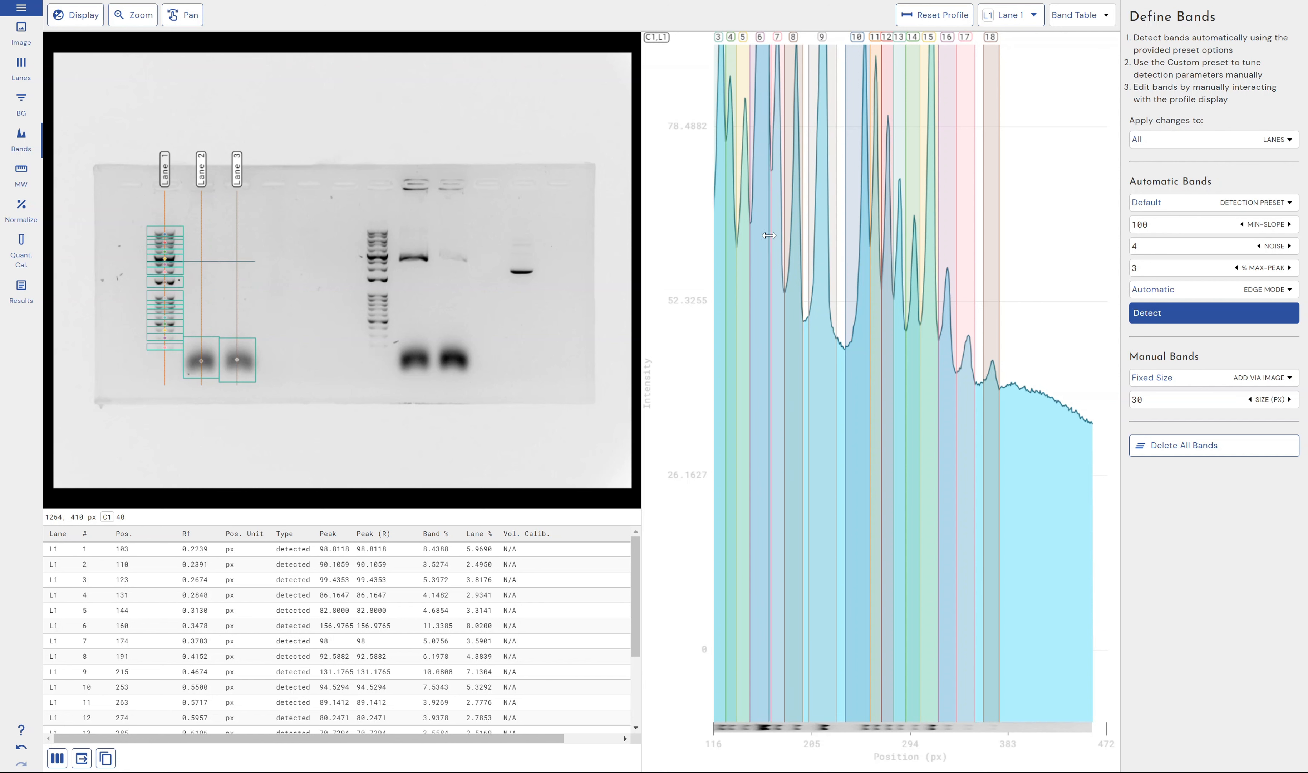
Check Lane 1's bands in the molecular size stage and trim the facing edges of bands 9 and 10 in its profile
left_click(35, 169)
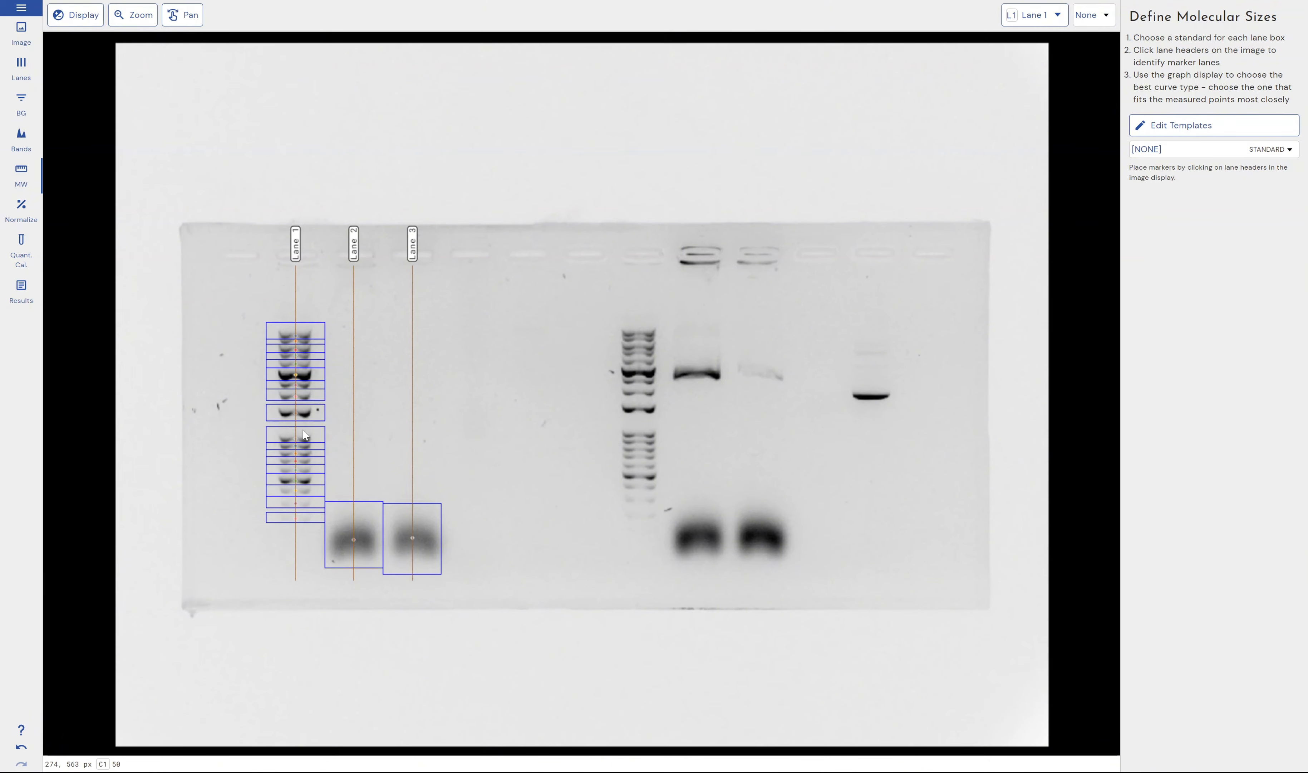
left_click(21, 139)
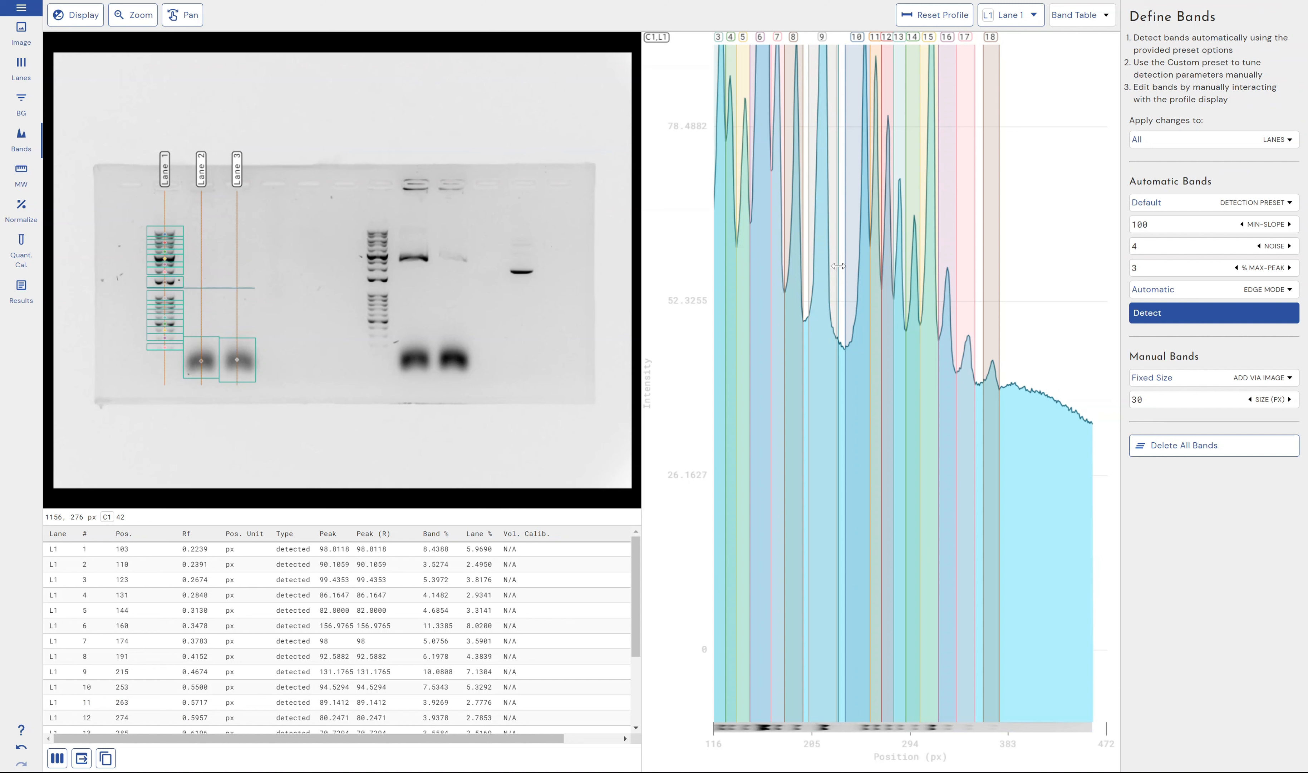
left_click_drag(845, 271, 831, 278)
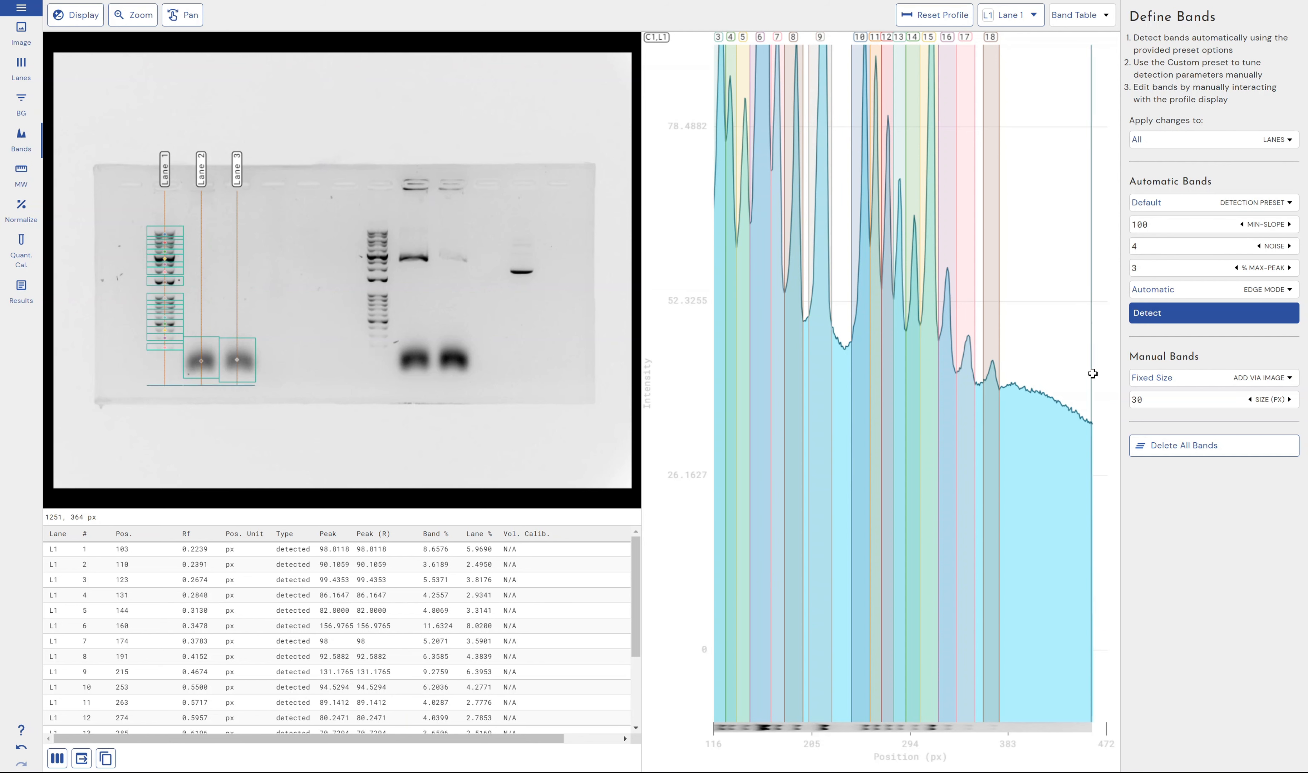
left_click(21, 103)
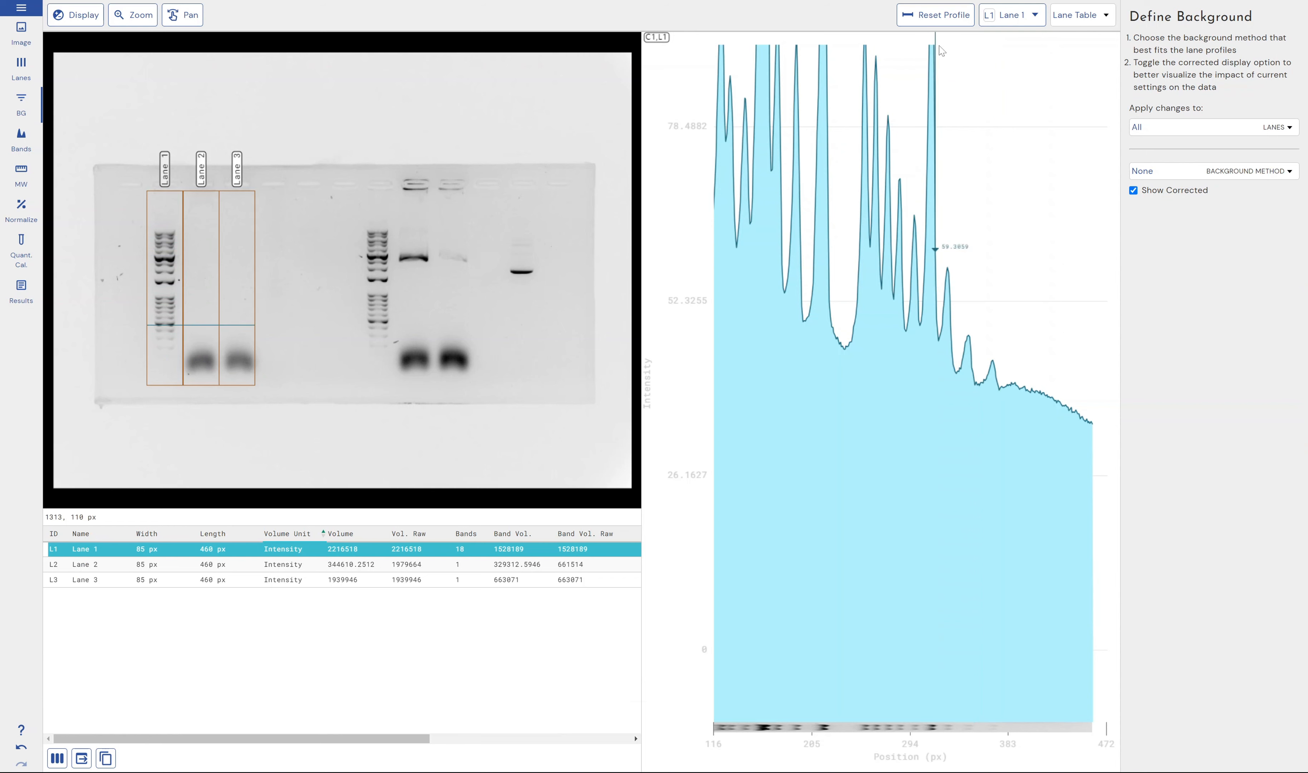
left_click(21, 176)
left_click(6, 139)
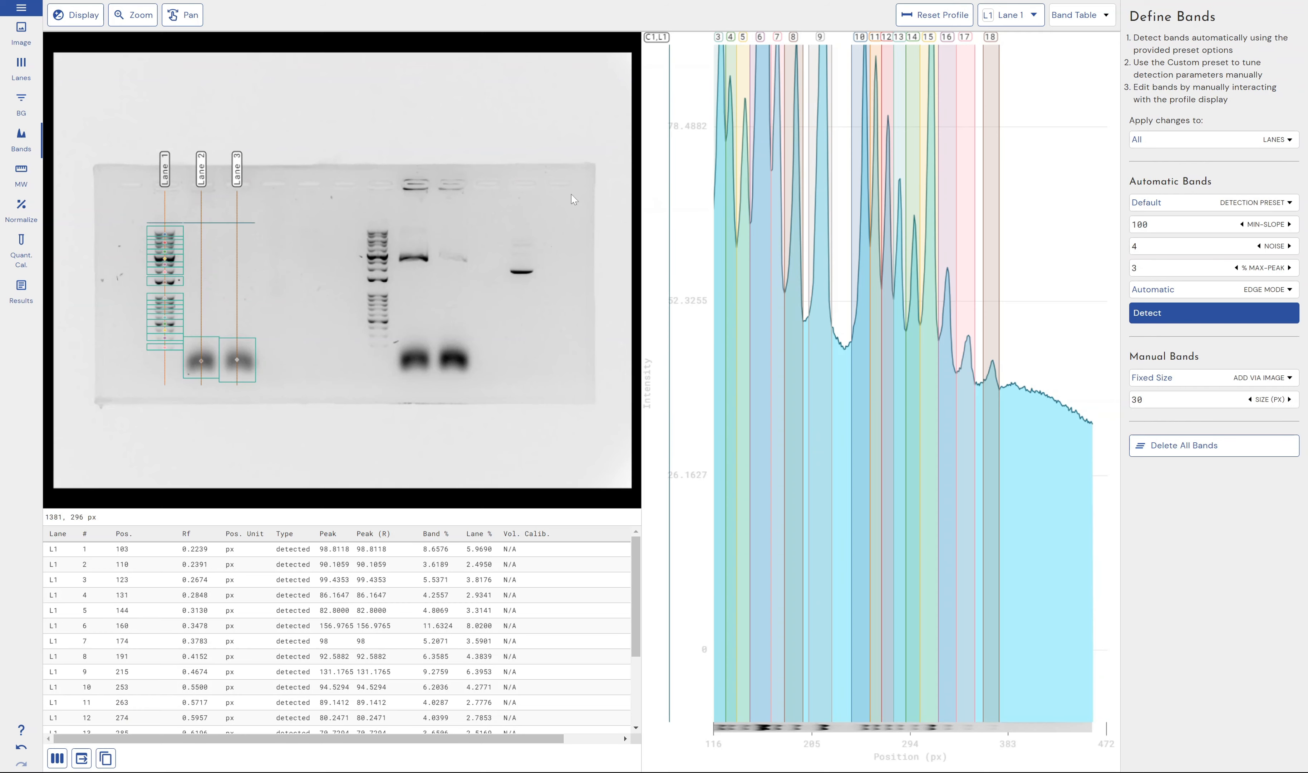
Assign the ThermoFisher MagicMark XP standard to Lane 1 in the molecular size stage
left_click(7, 175)
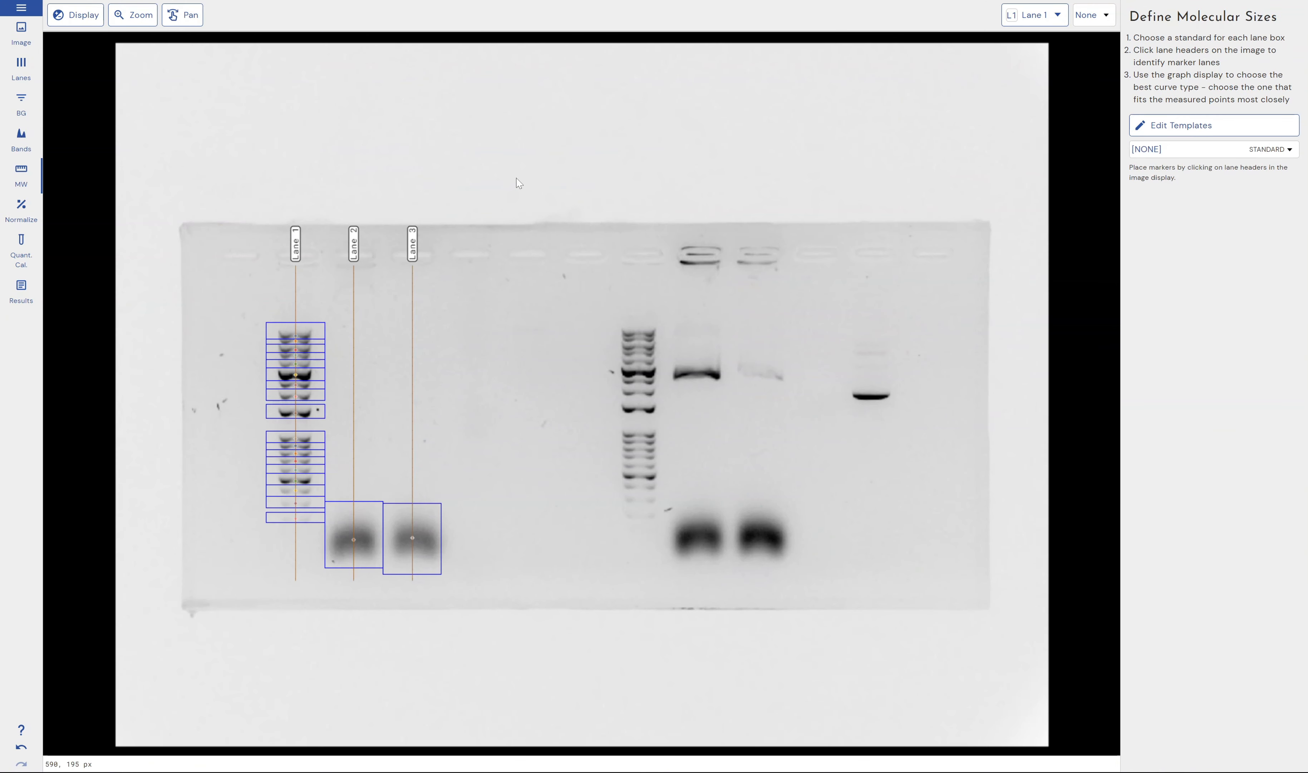
left_click(1262, 150)
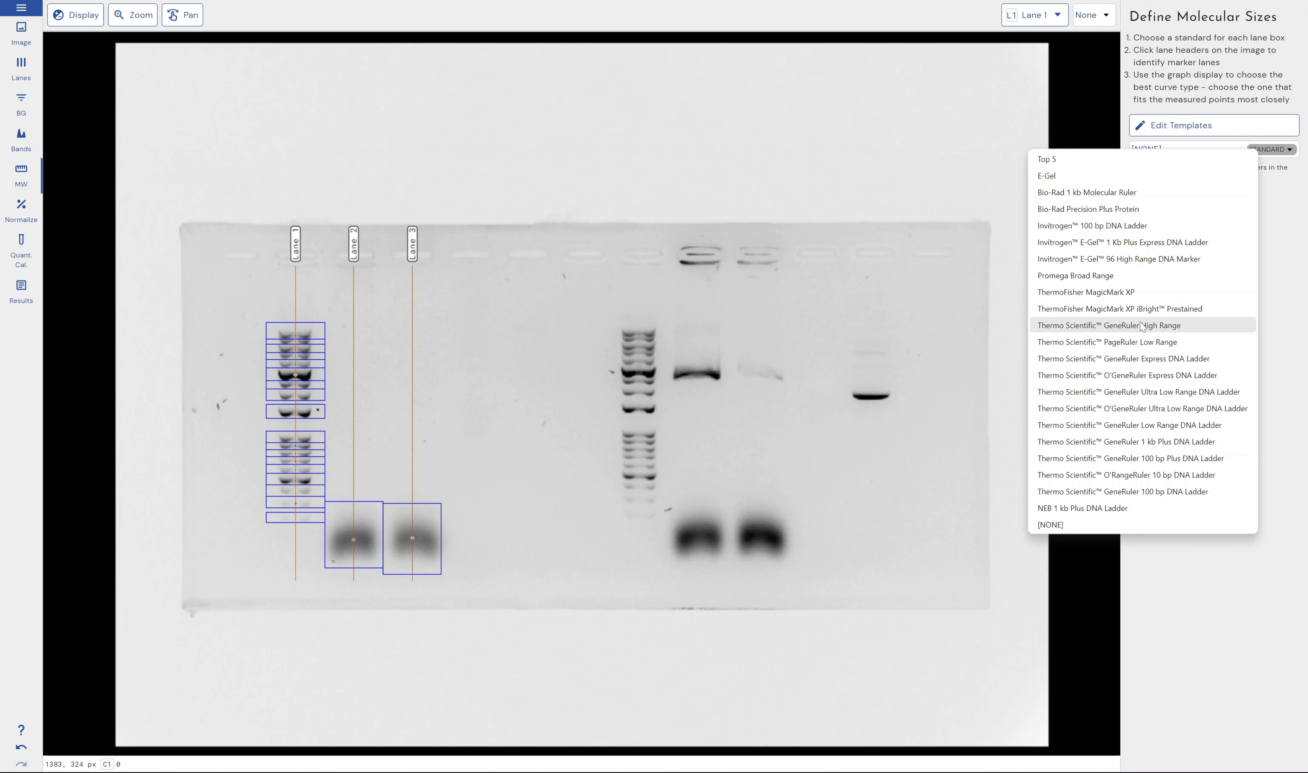
left_click(1114, 292)
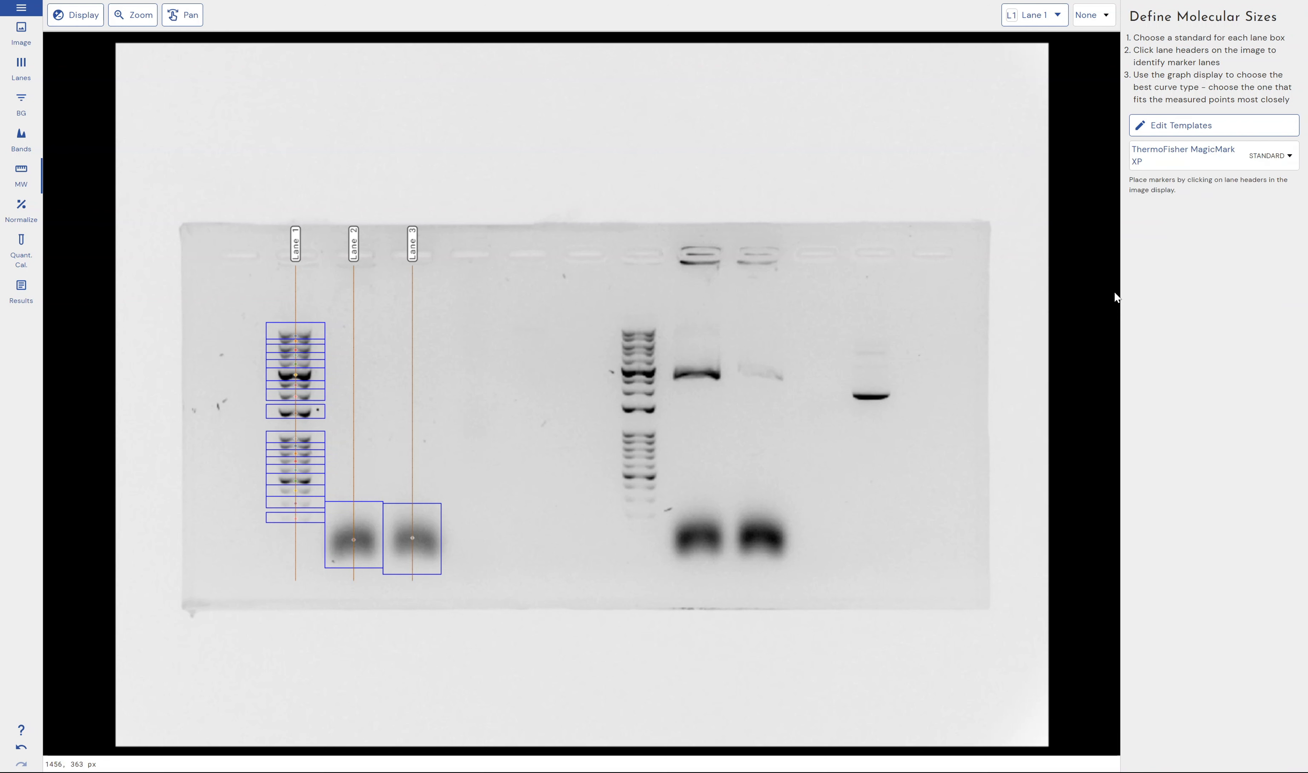
left_click(296, 244)
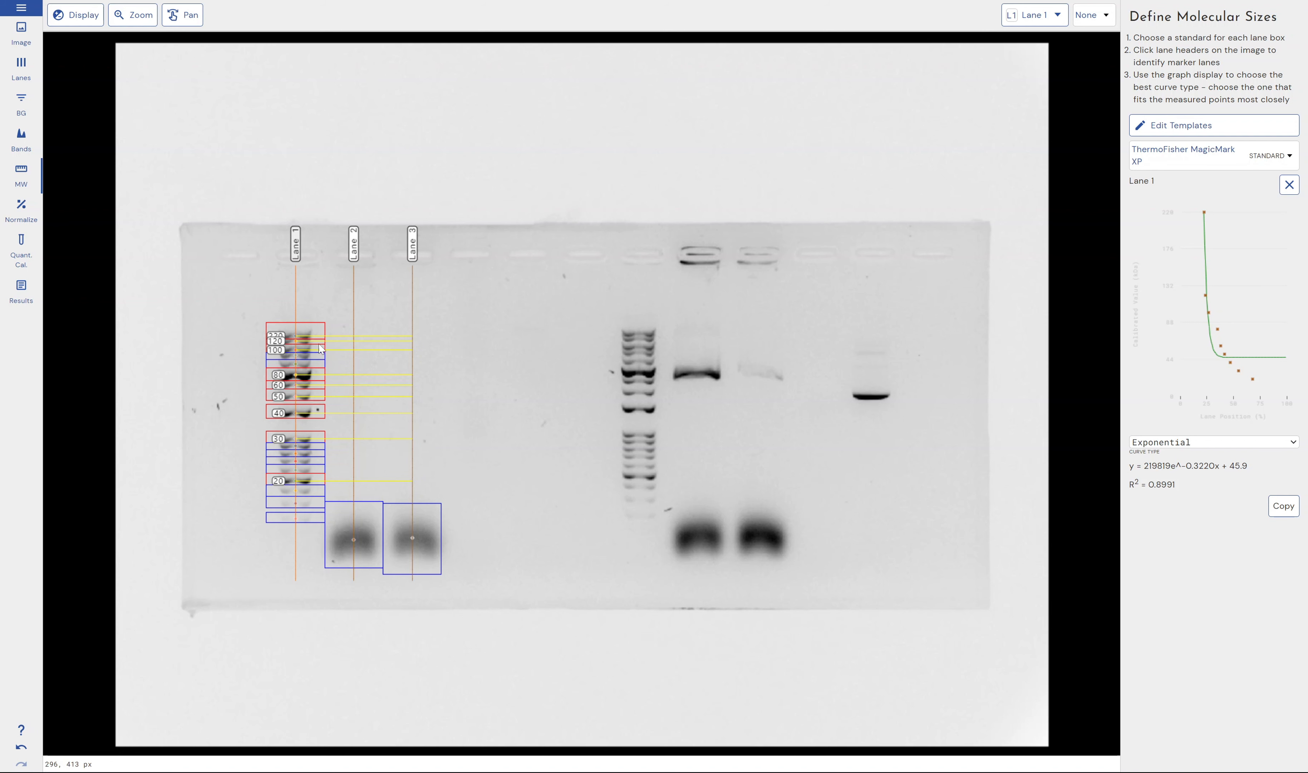
Replace Lane 1's standard with the Invitrogen E-Gel 1 Kb Plus Express DNA Ladder
left_click(1289, 184)
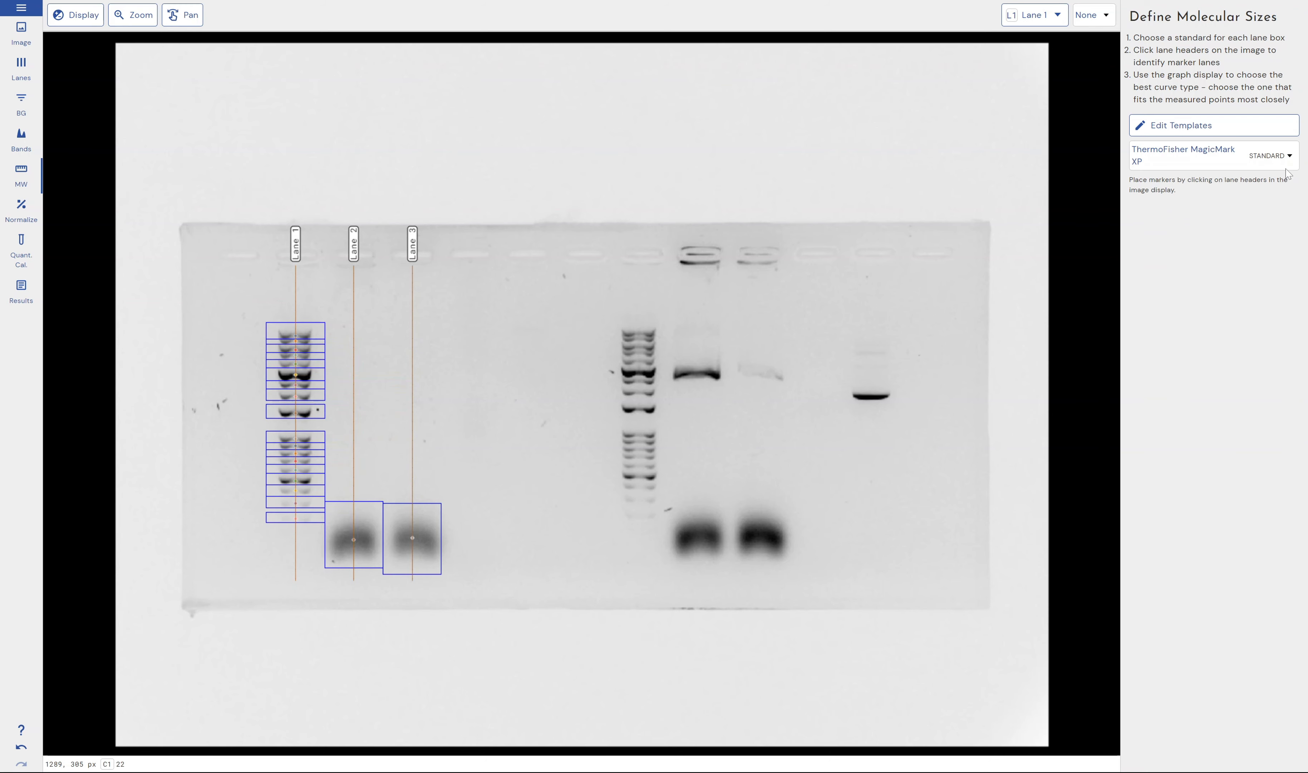
left_click(1271, 159)
left_click(1154, 251)
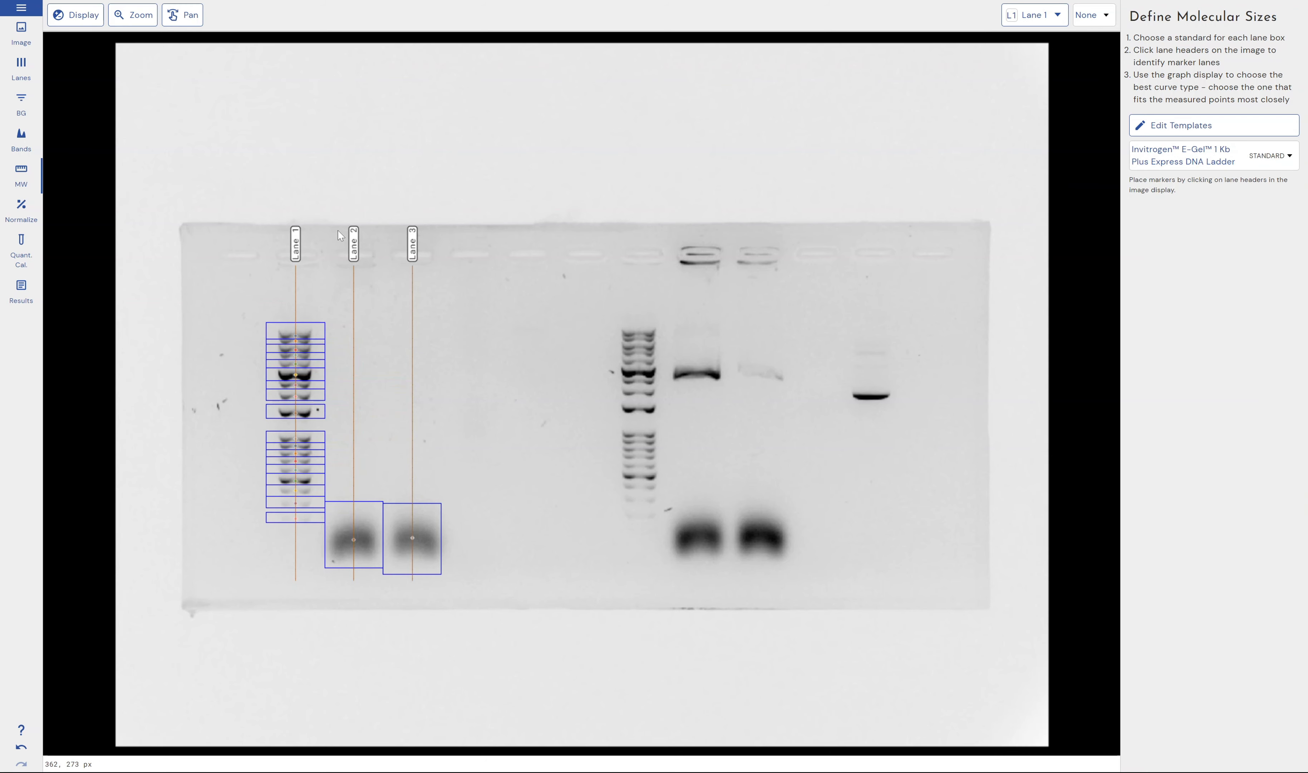
left_click(296, 244)
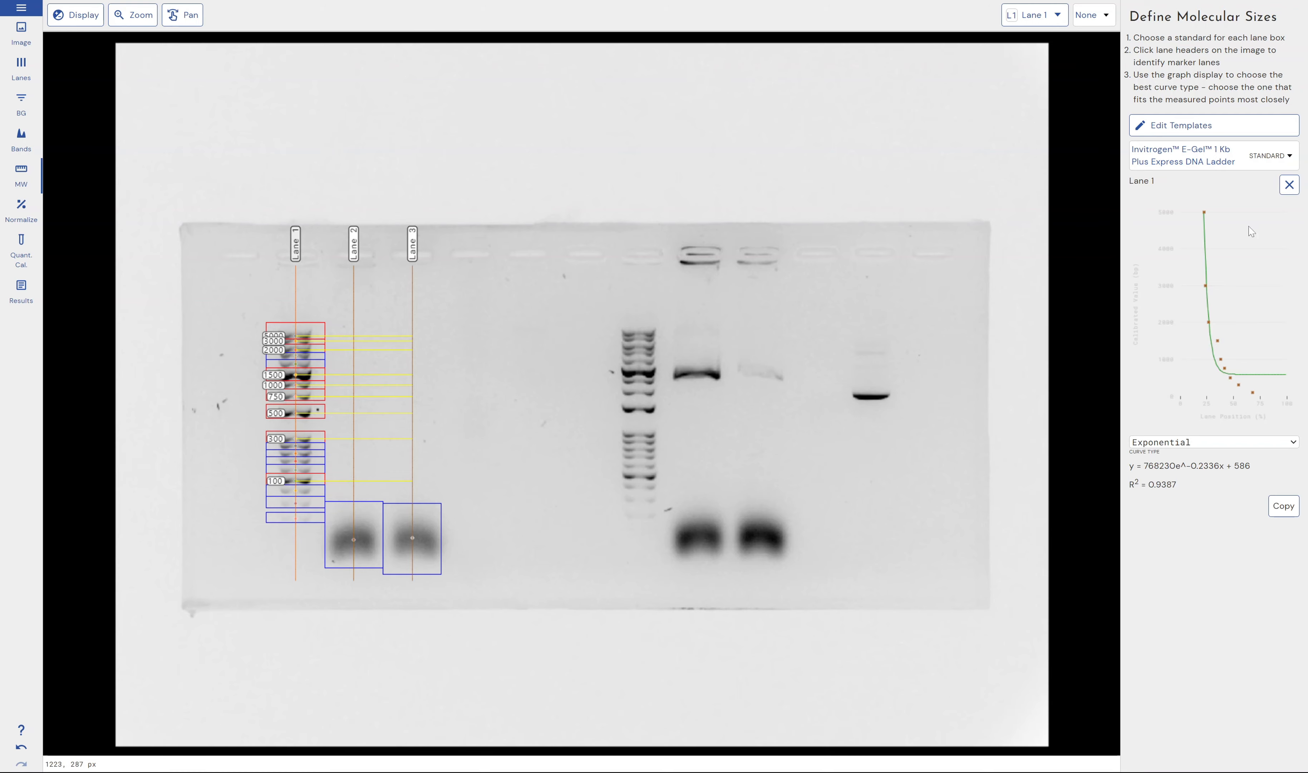
Remove Lane 1's current markers and apply the Invitrogen E-Gel 96 High Range DNA Marker to the lane
left_click(1290, 184)
left_click(1286, 160)
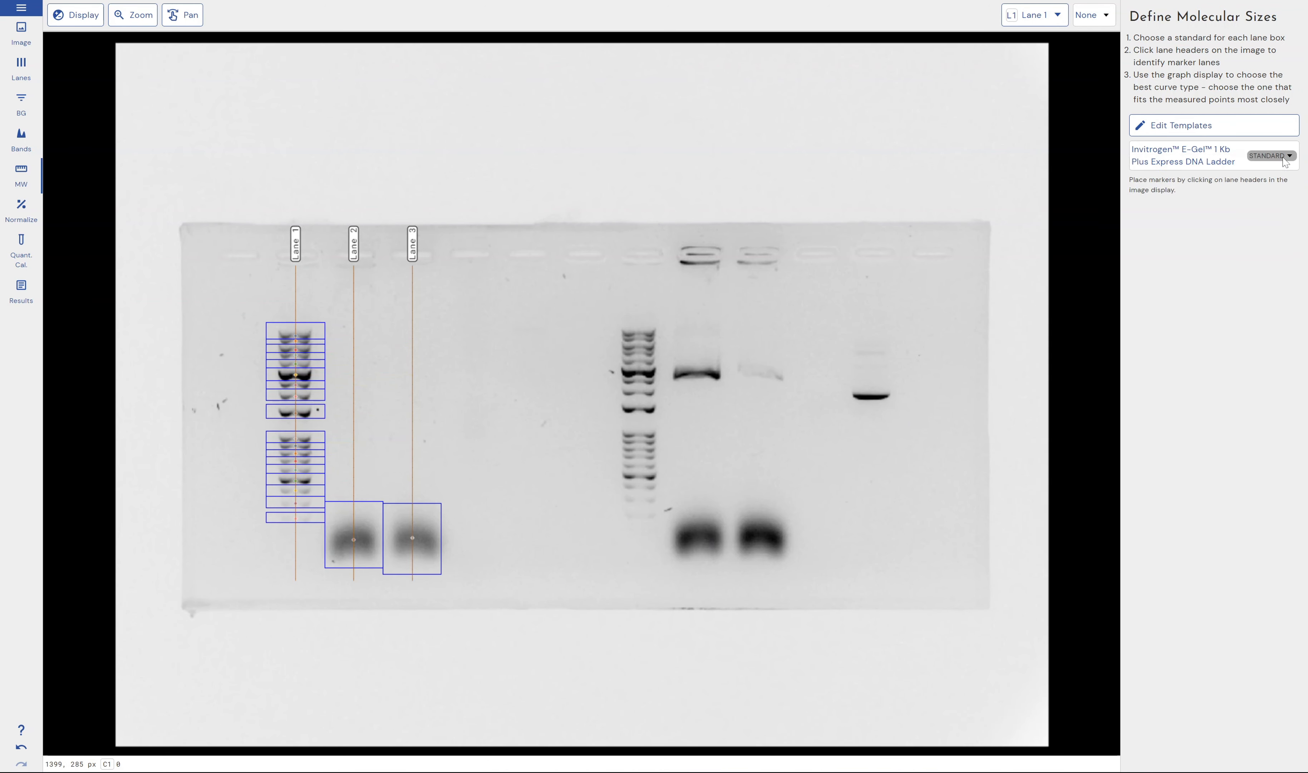
left_click(1288, 157)
left_click(1187, 267)
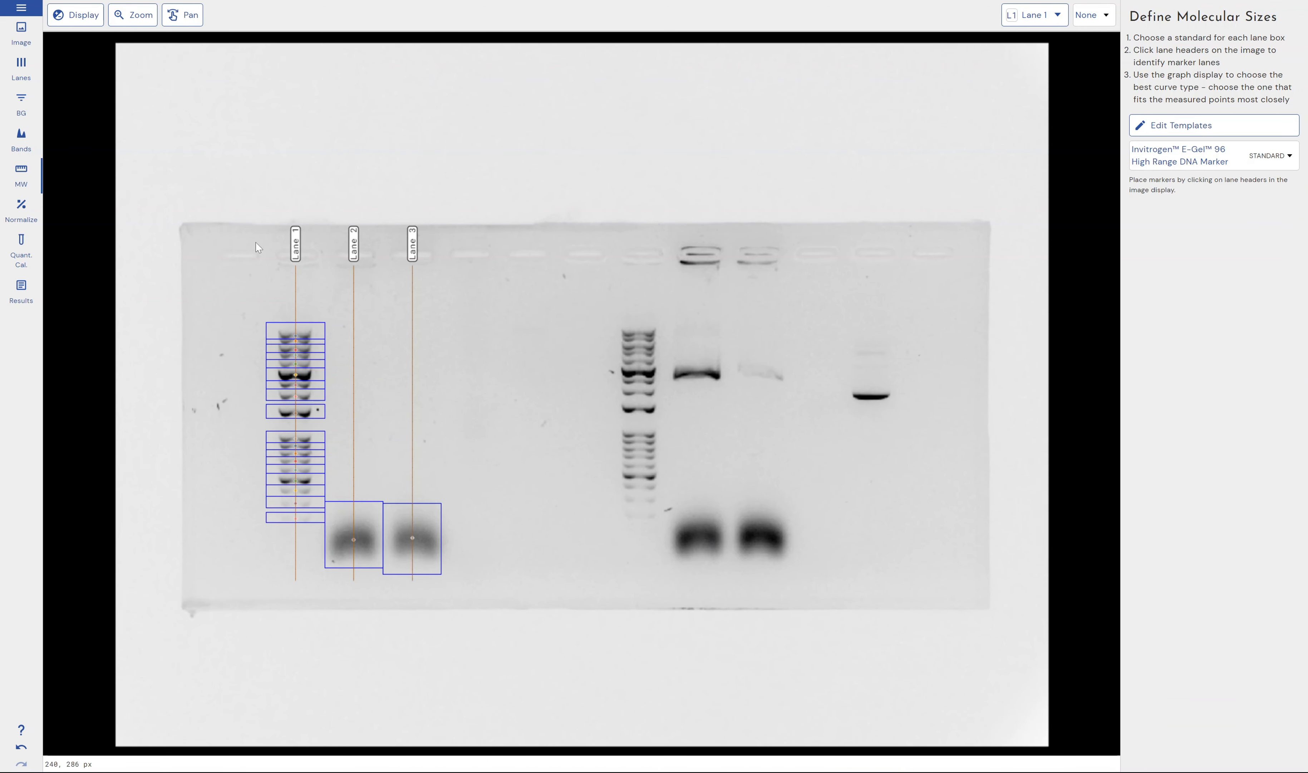
left_click(296, 245)
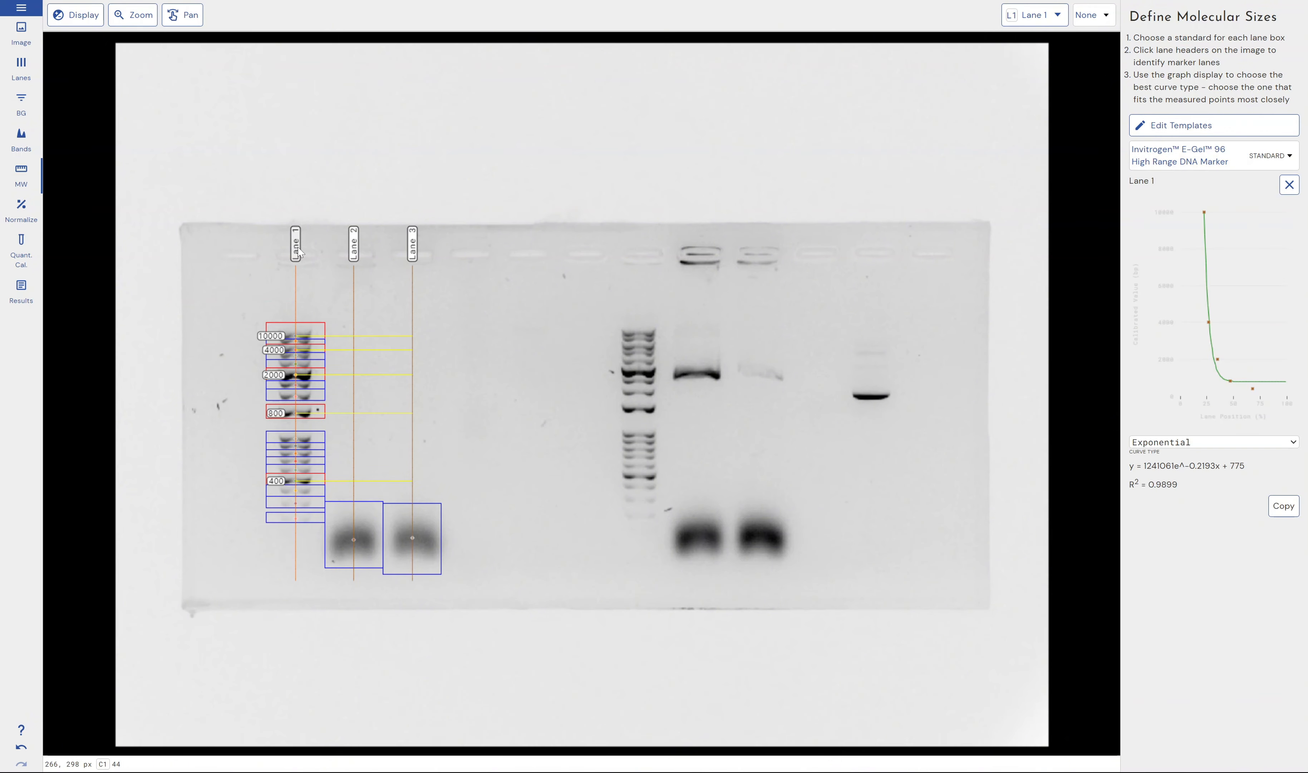
Clear the standard from Lane 1 and assign the Bio-Rad 1 kb Molecular Ruler instead
left_click(1289, 185)
left_click(1273, 156)
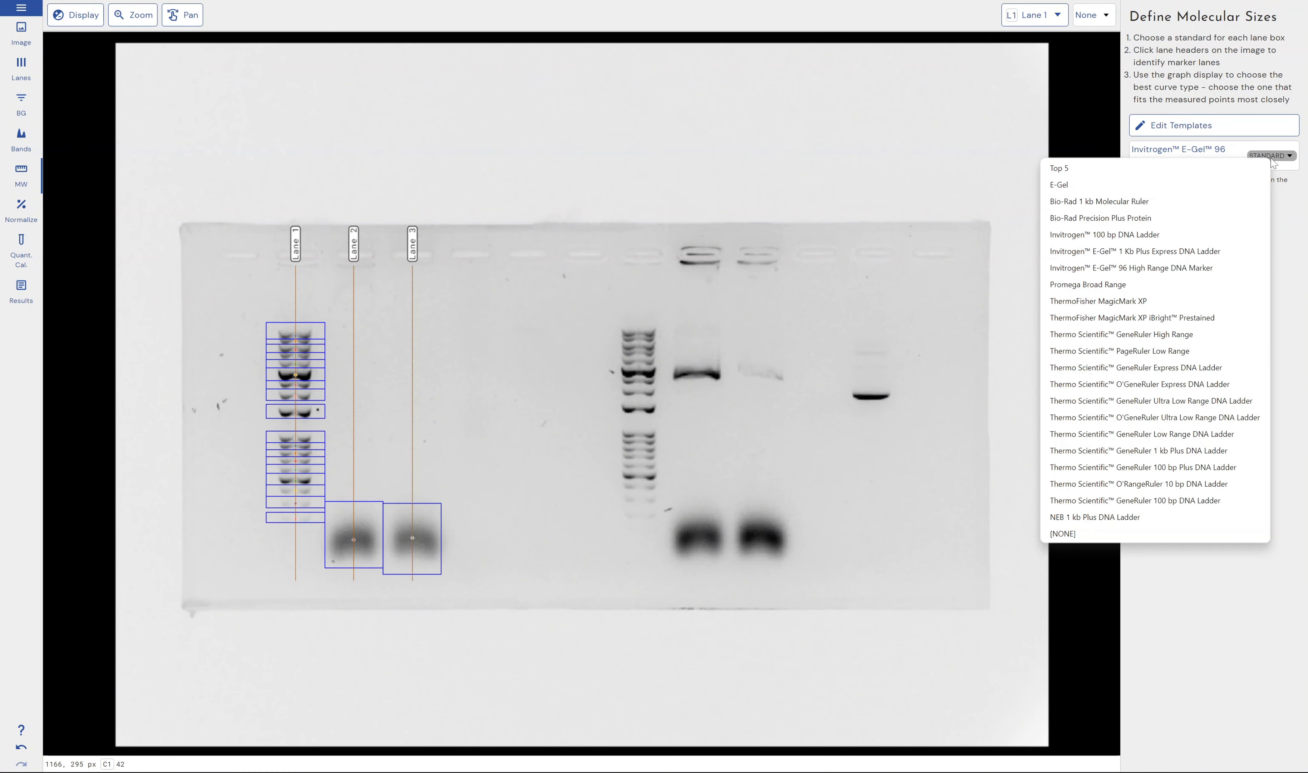
left_click(1149, 202)
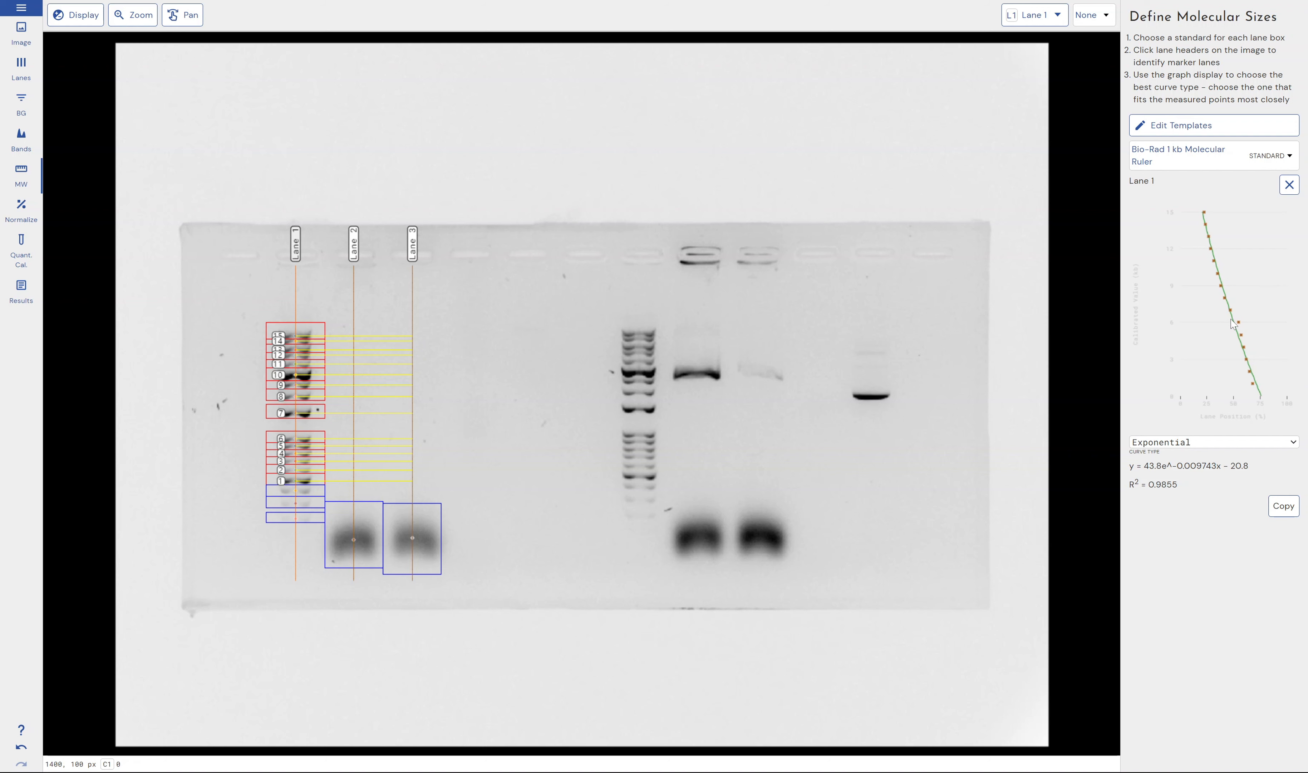
Try the Cubic Spline, Quadratic, Exponential and Linear curve types on Lane 1's calibration graph
left_click(1211, 444)
left_click(1209, 446)
left_click(1208, 446)
left_click(1198, 467)
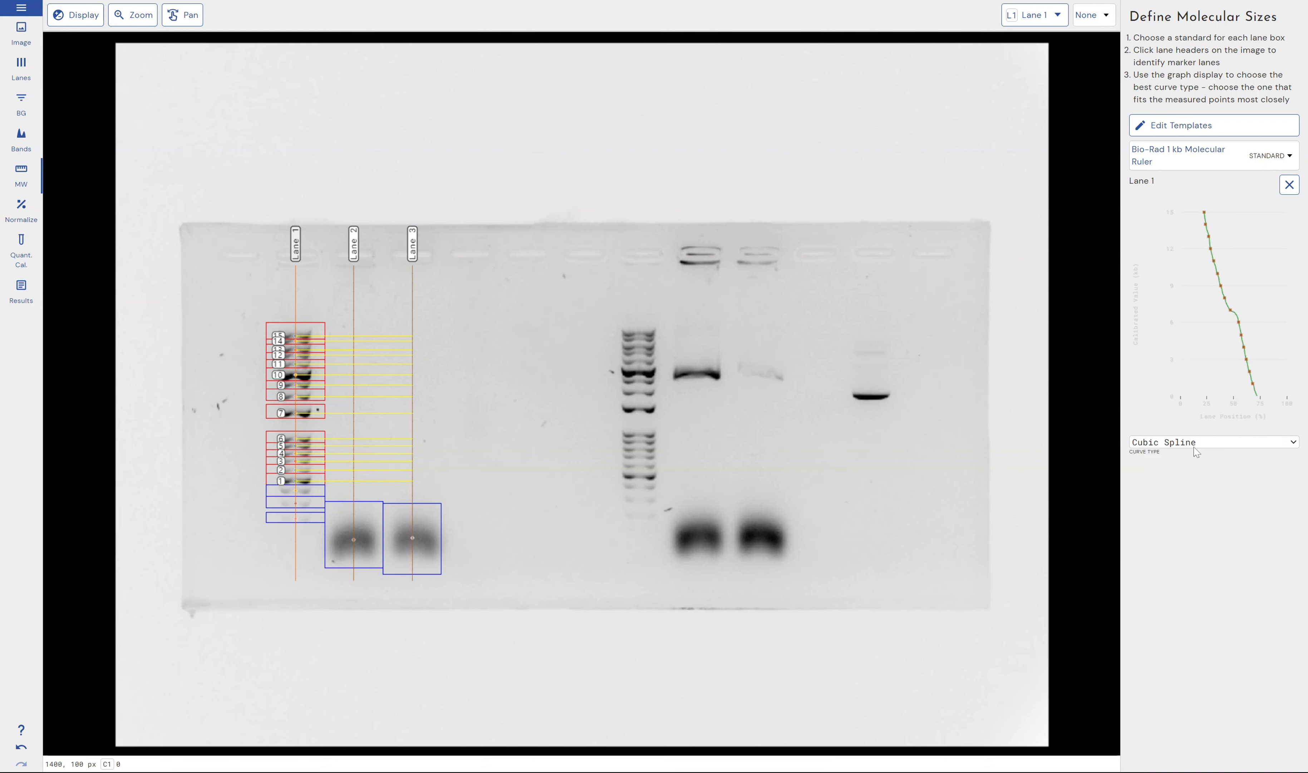
left_click(1196, 450)
left_click(1195, 466)
left_click(1195, 445)
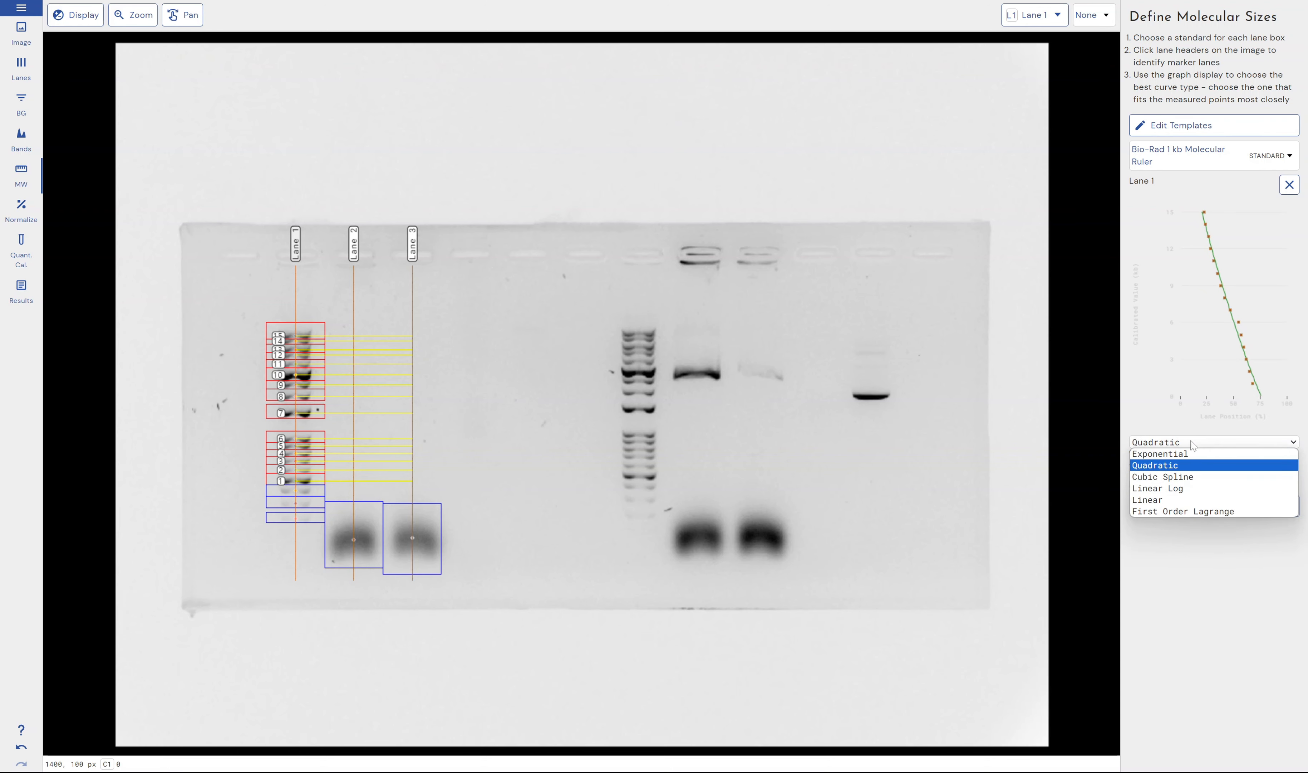
left_click(1196, 454)
left_click(1197, 446)
left_click(1196, 499)
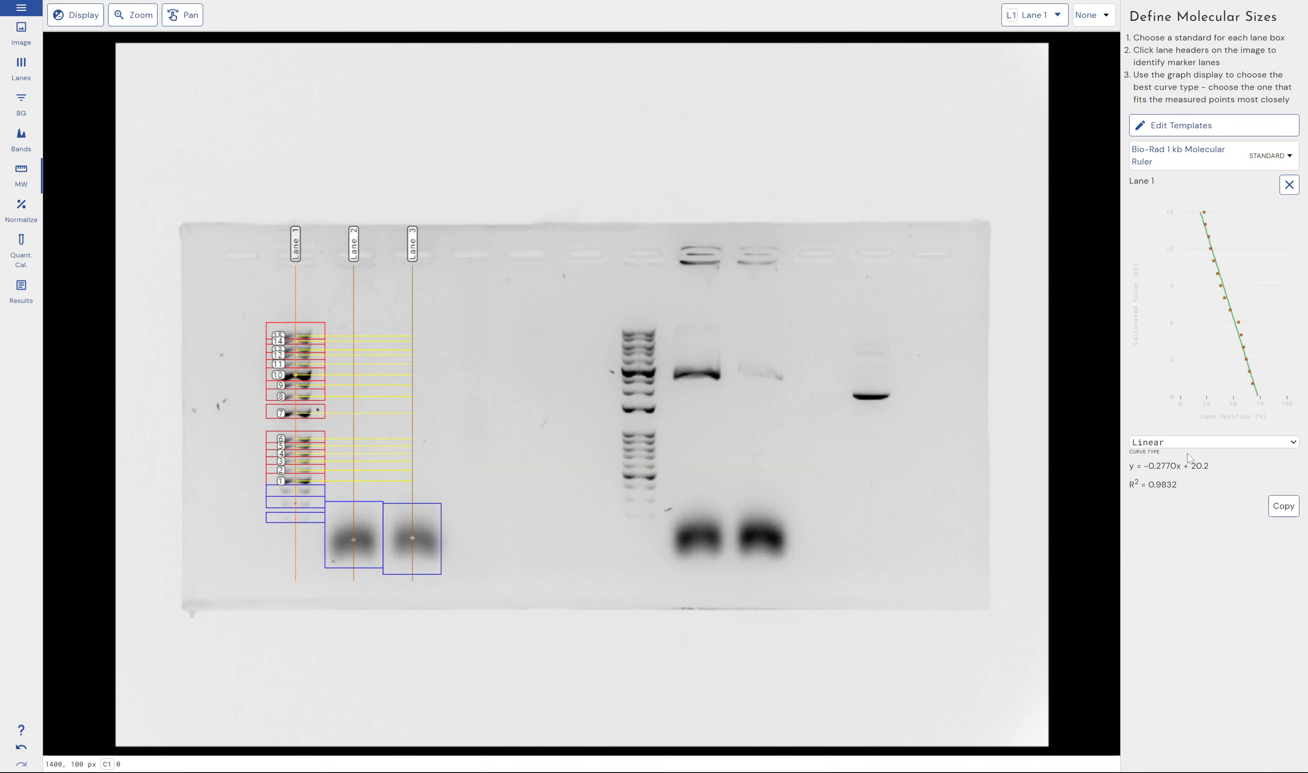
Set Lane 1's calibration curve type to Linear Log and check the graph's save and copy options
left_click(1193, 445)
left_click(1183, 488)
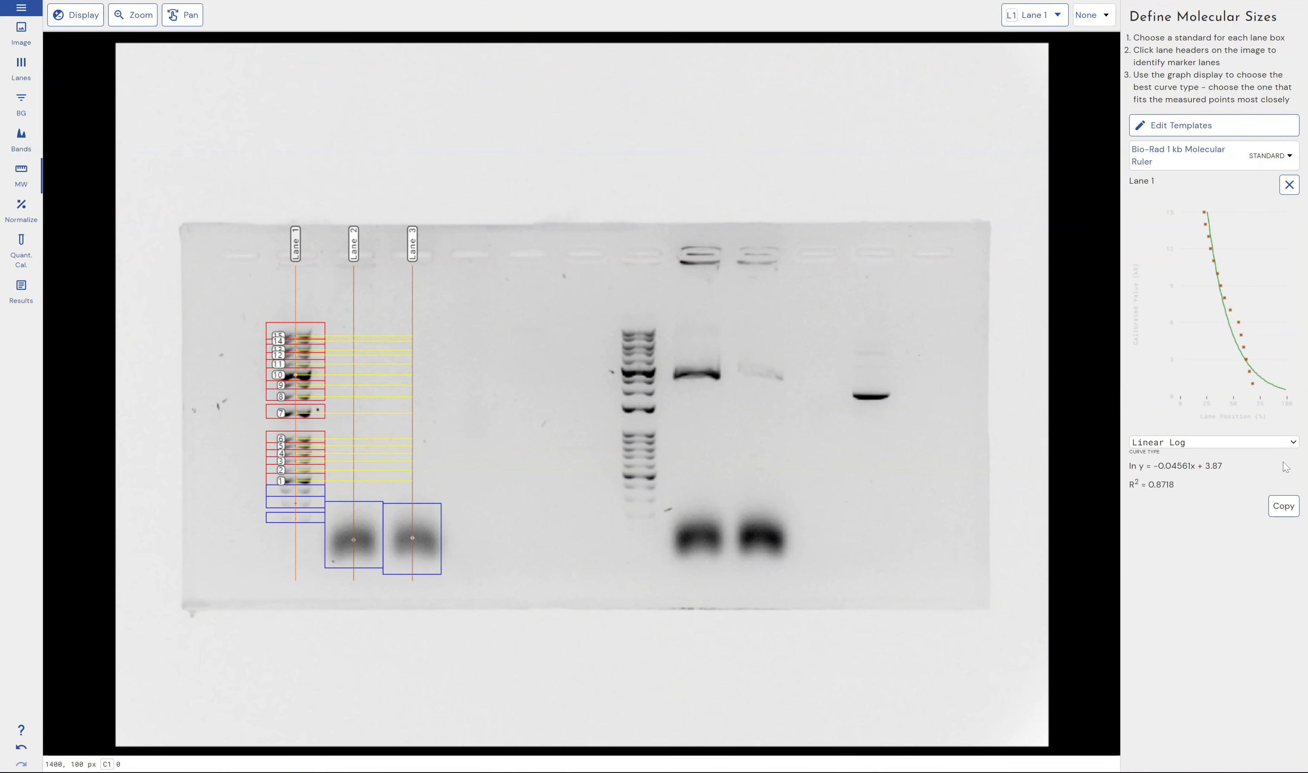
right_click(1236, 343)
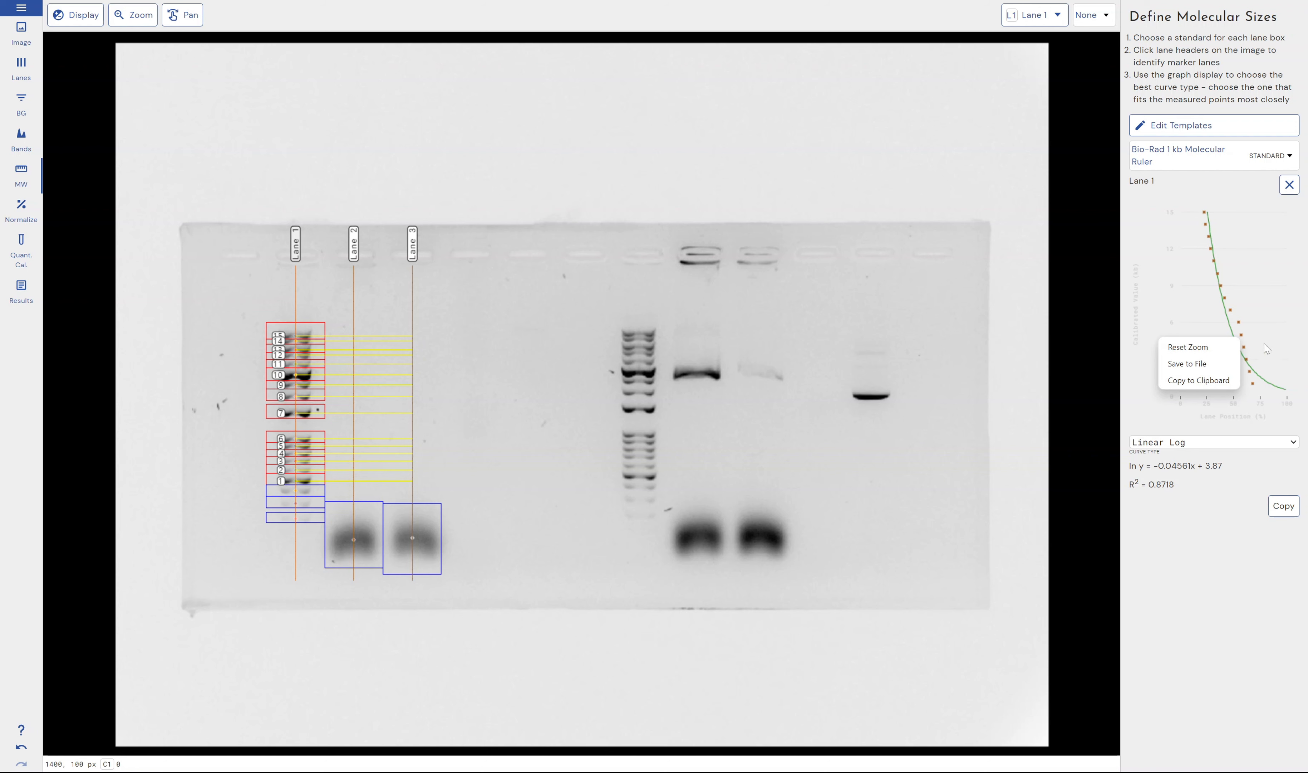
left_click(1206, 531)
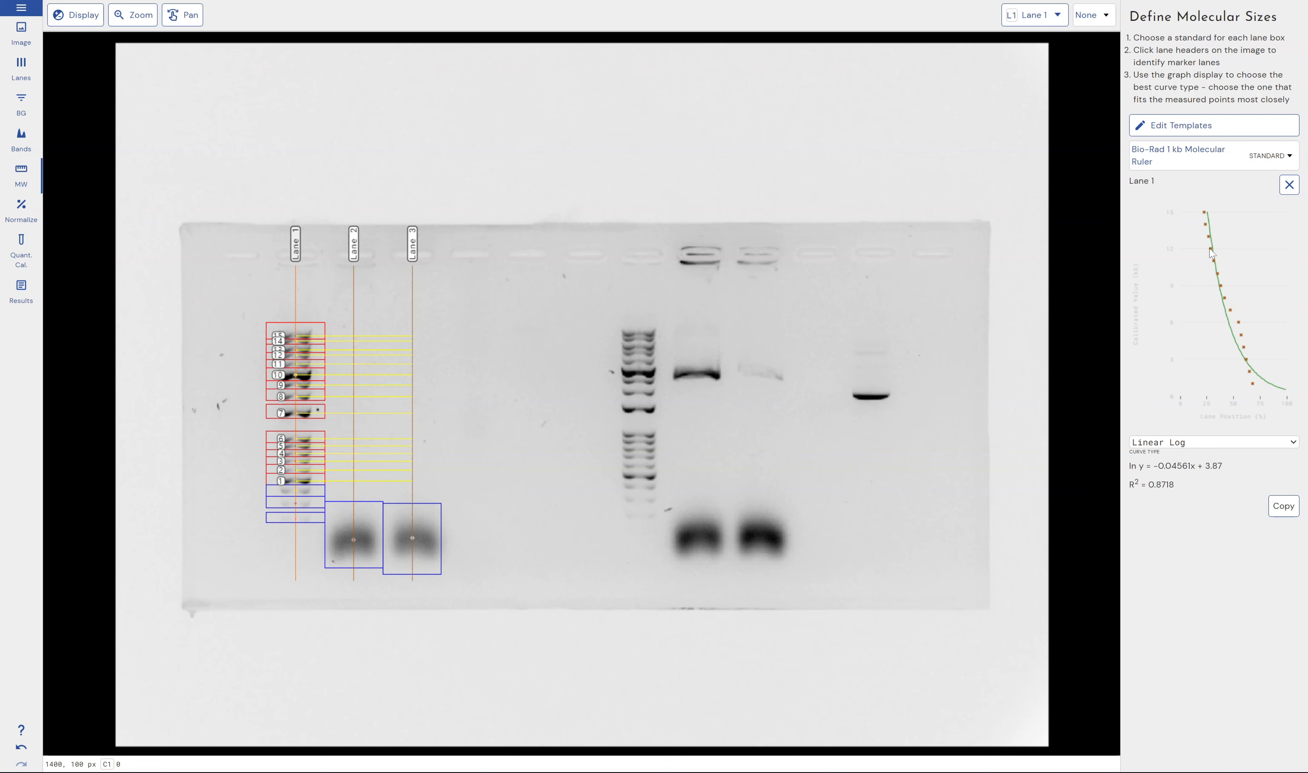
Create a new molecular weight standard template named "Test 3"
left_click(1175, 118)
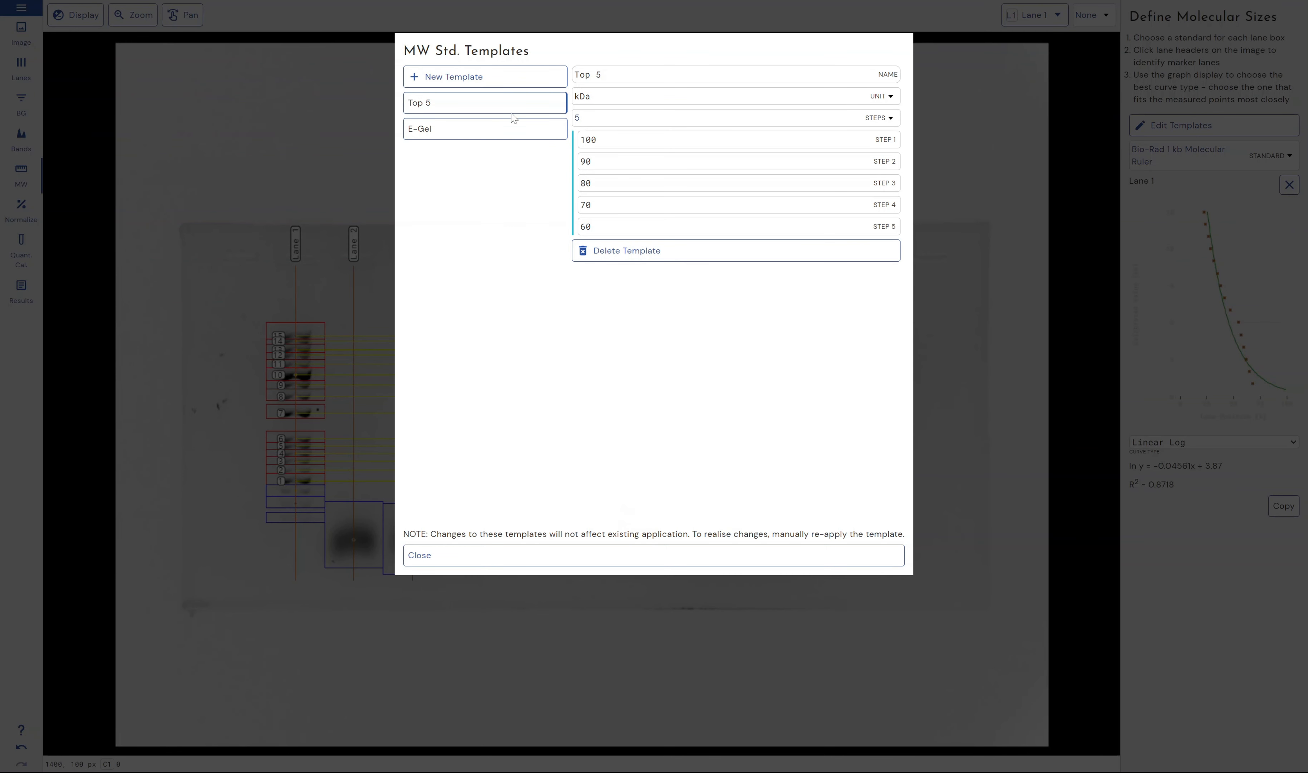
left_click(456, 77)
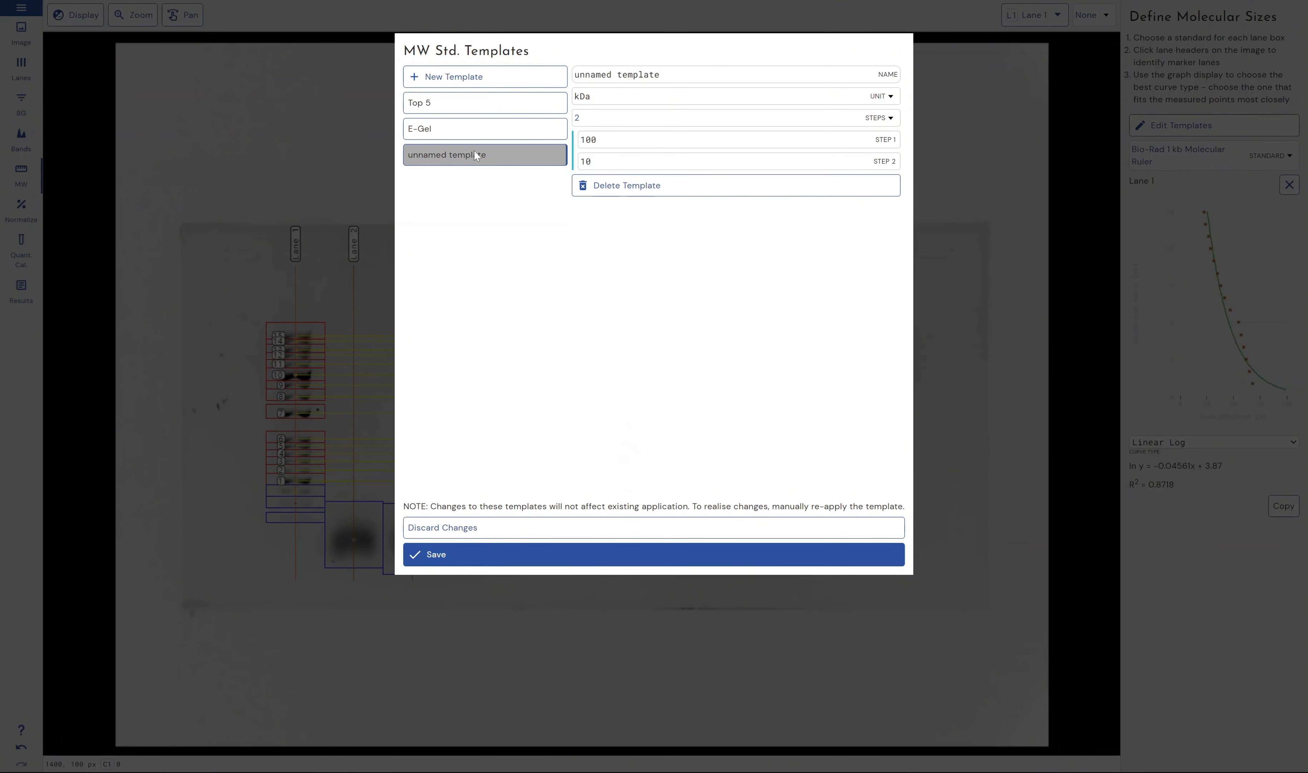
triple_click(590, 74)
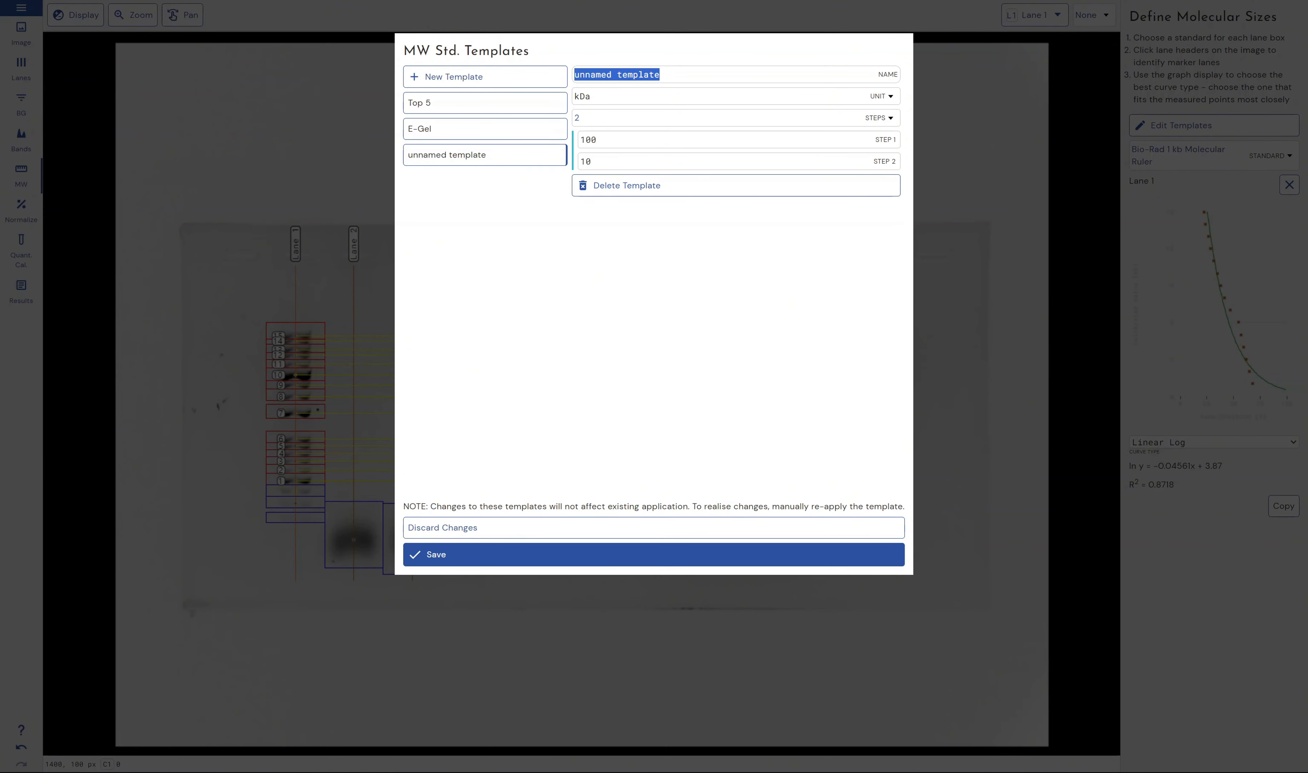
type("Test ")
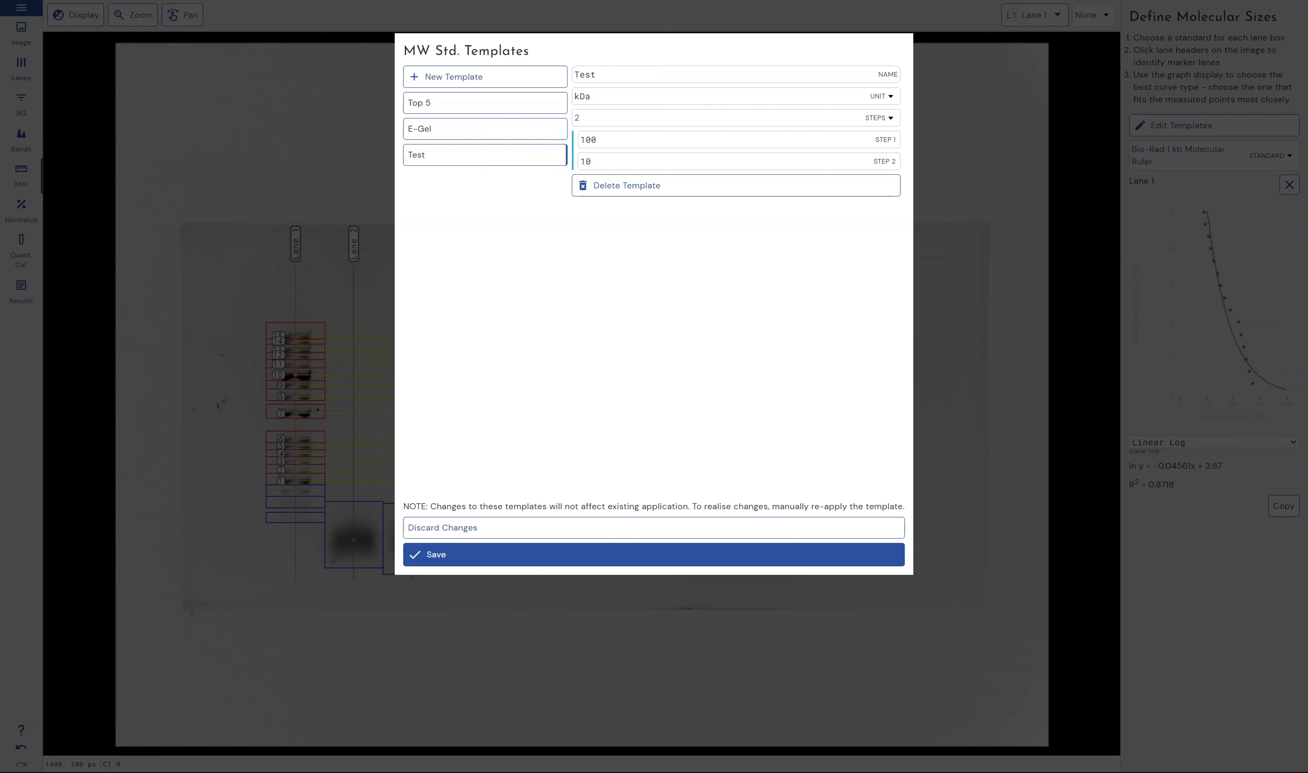
type("3")
Give the Test 3 template 16 steps, keep kDa as its unit, and save it
left_click(881, 96)
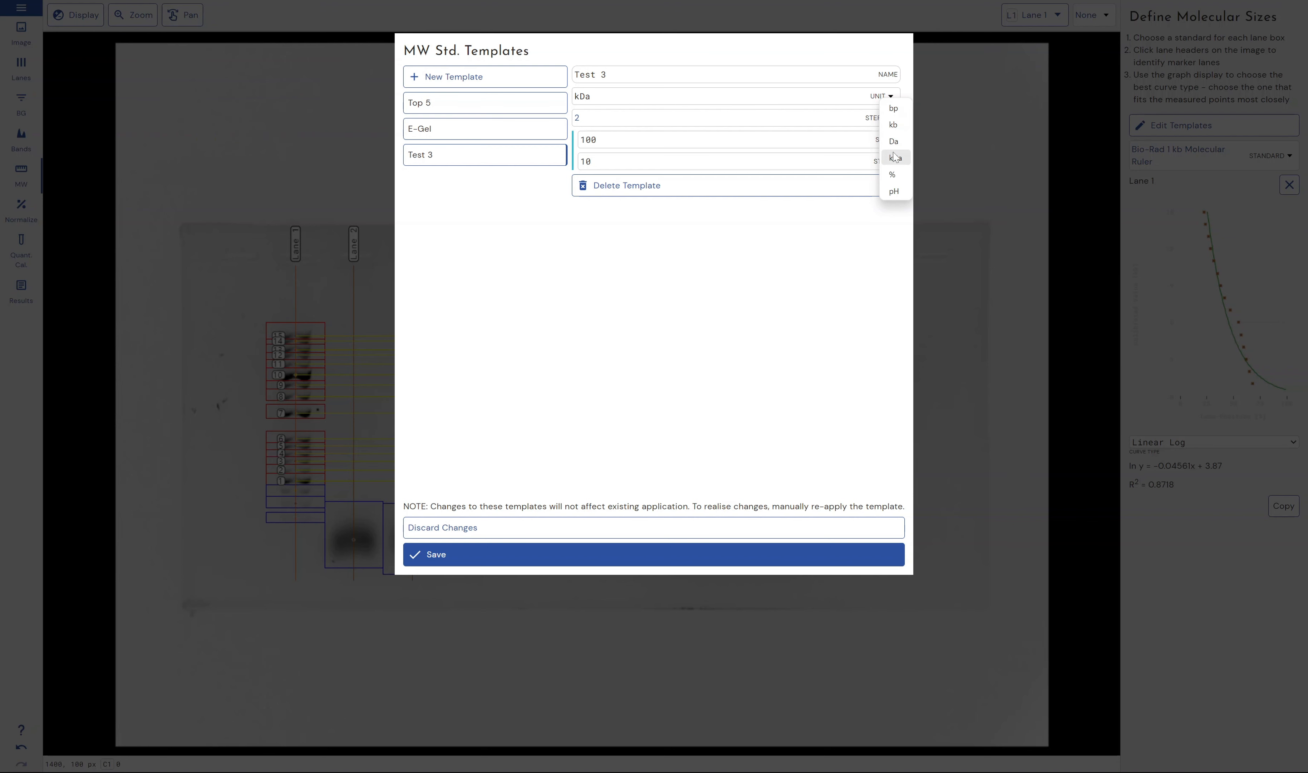
left_click(742, 280)
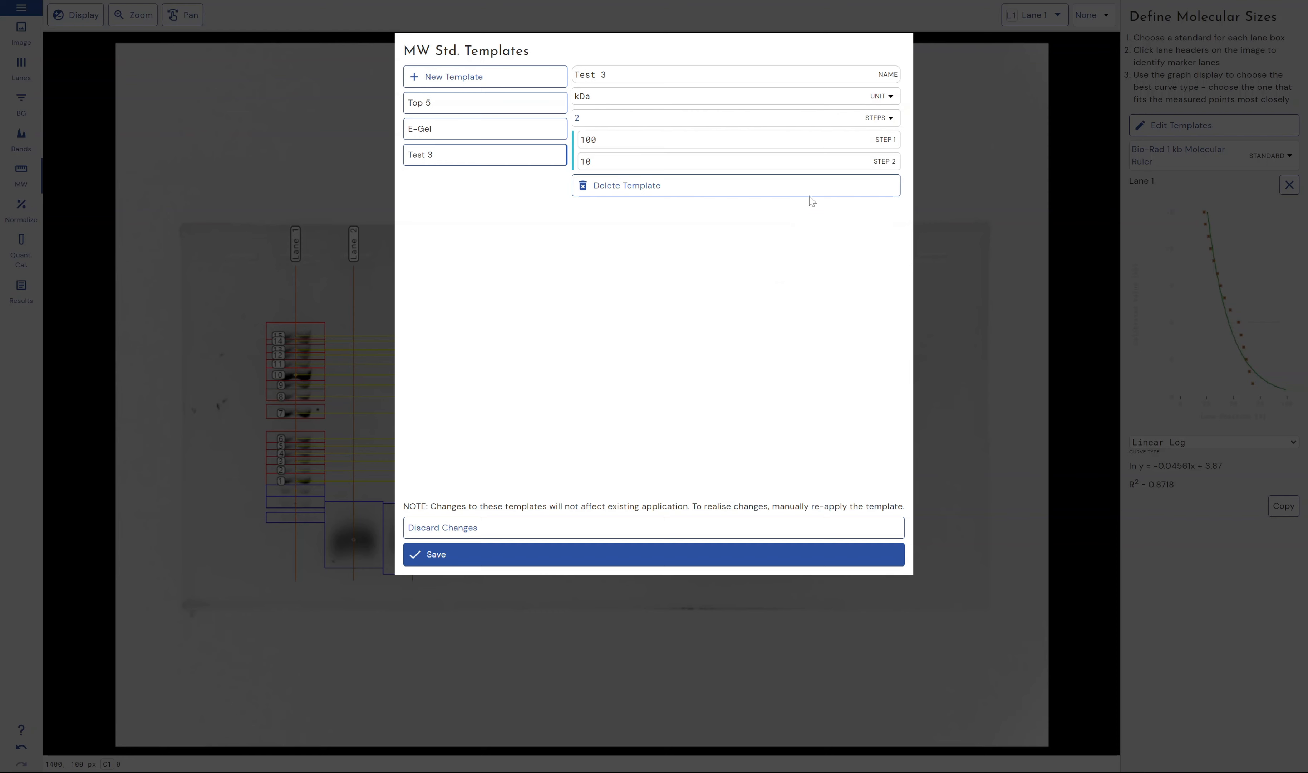
left_click(884, 118)
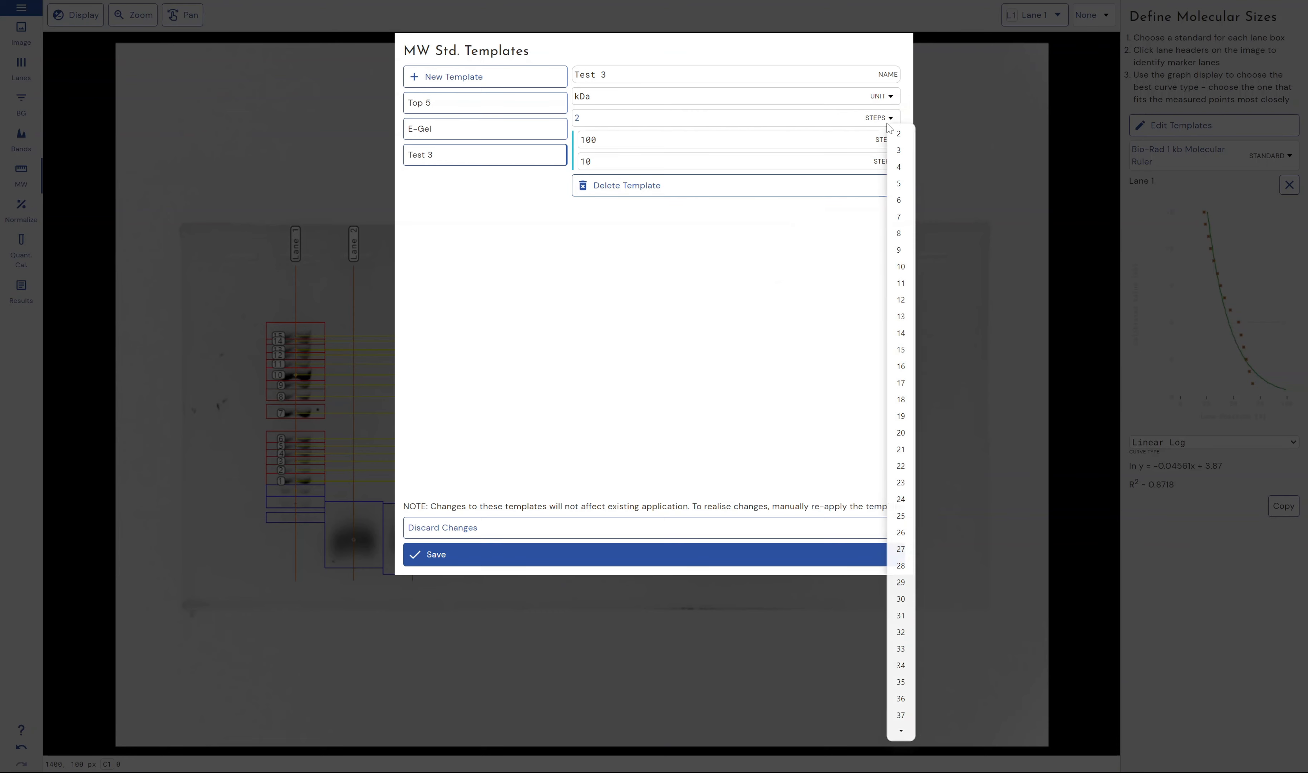
left_click(901, 367)
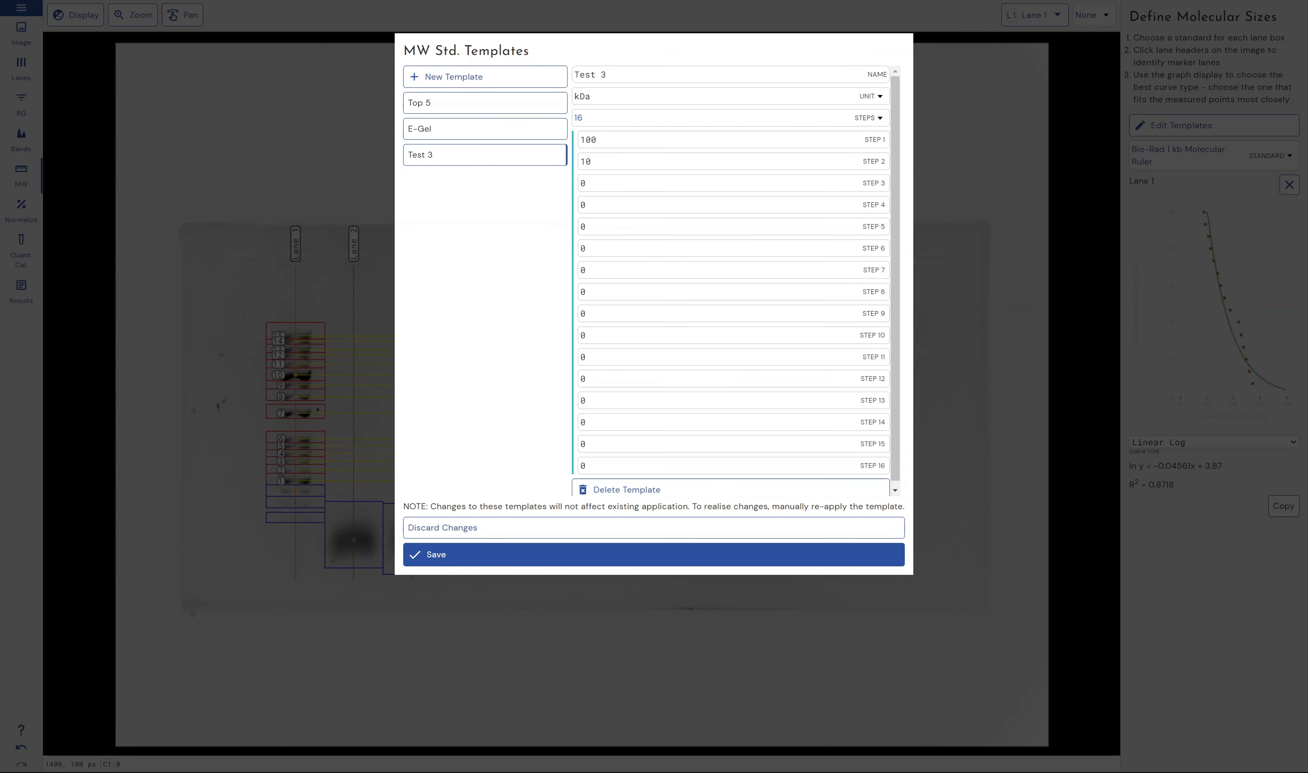
left_click(698, 233)
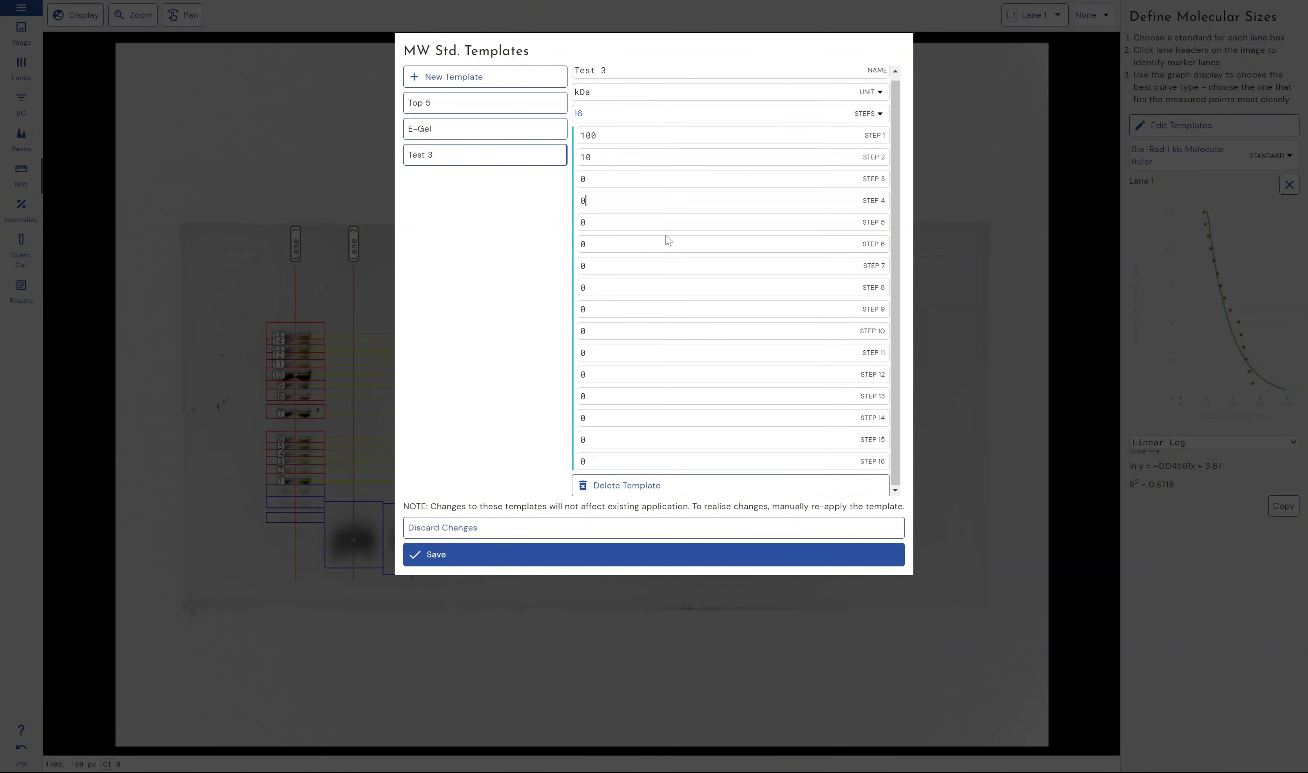
scroll(667, 240, "down", 1)
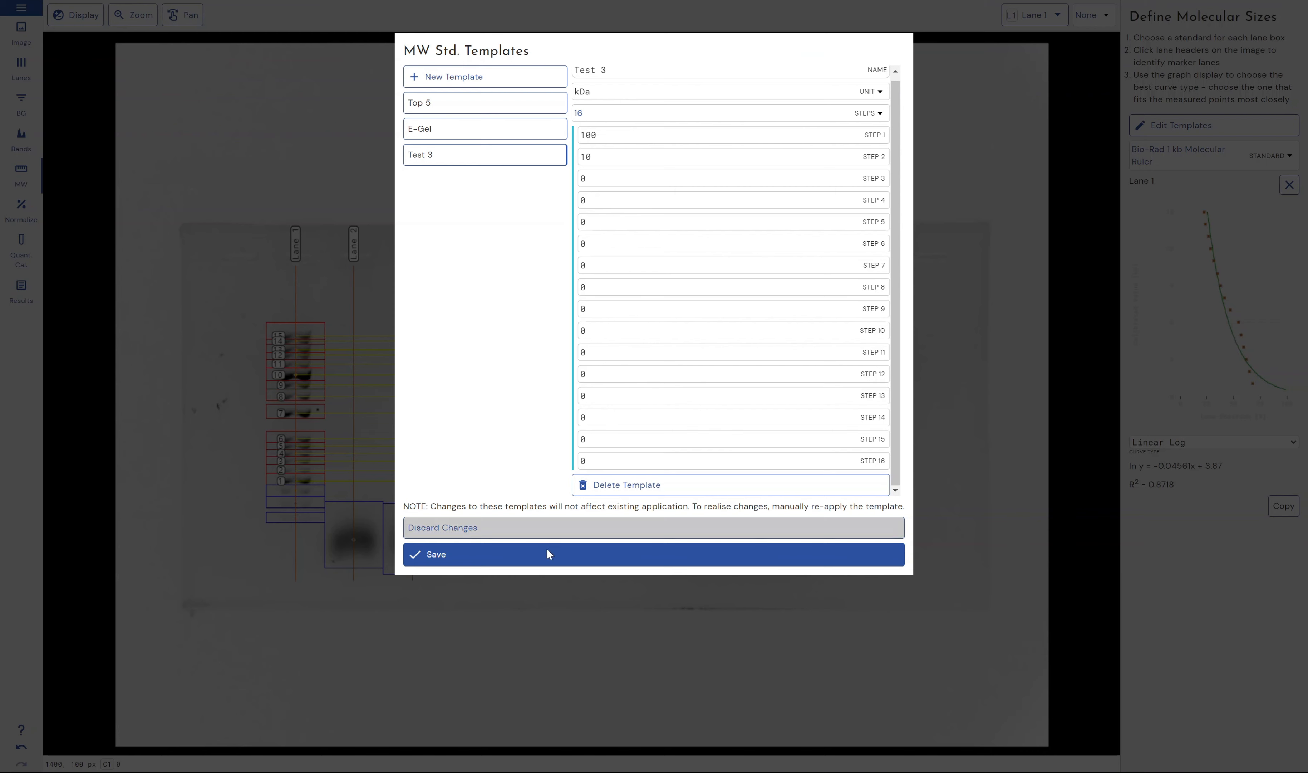
left_click(558, 564)
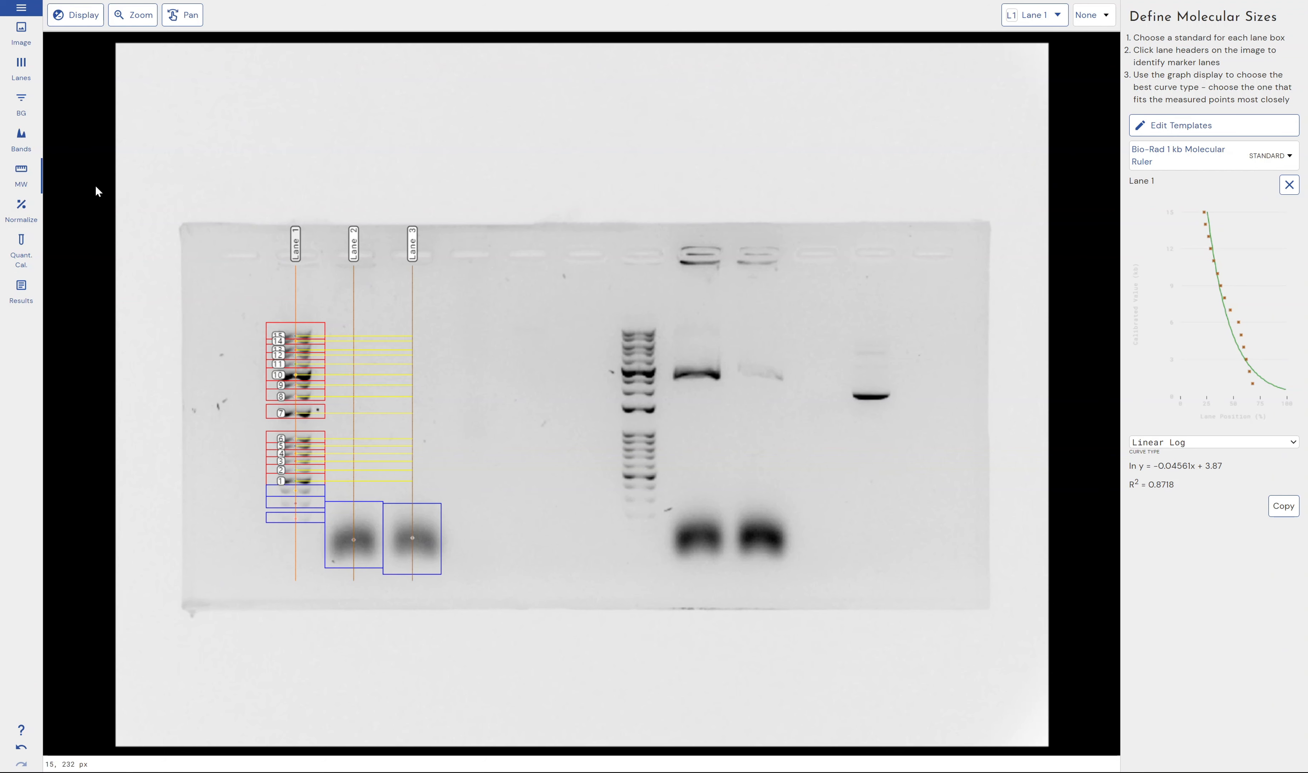
Return to the band stage and review the calibrated band positions in the band table down to the Lane 2 and Lane 3 rows
left_click(21, 139)
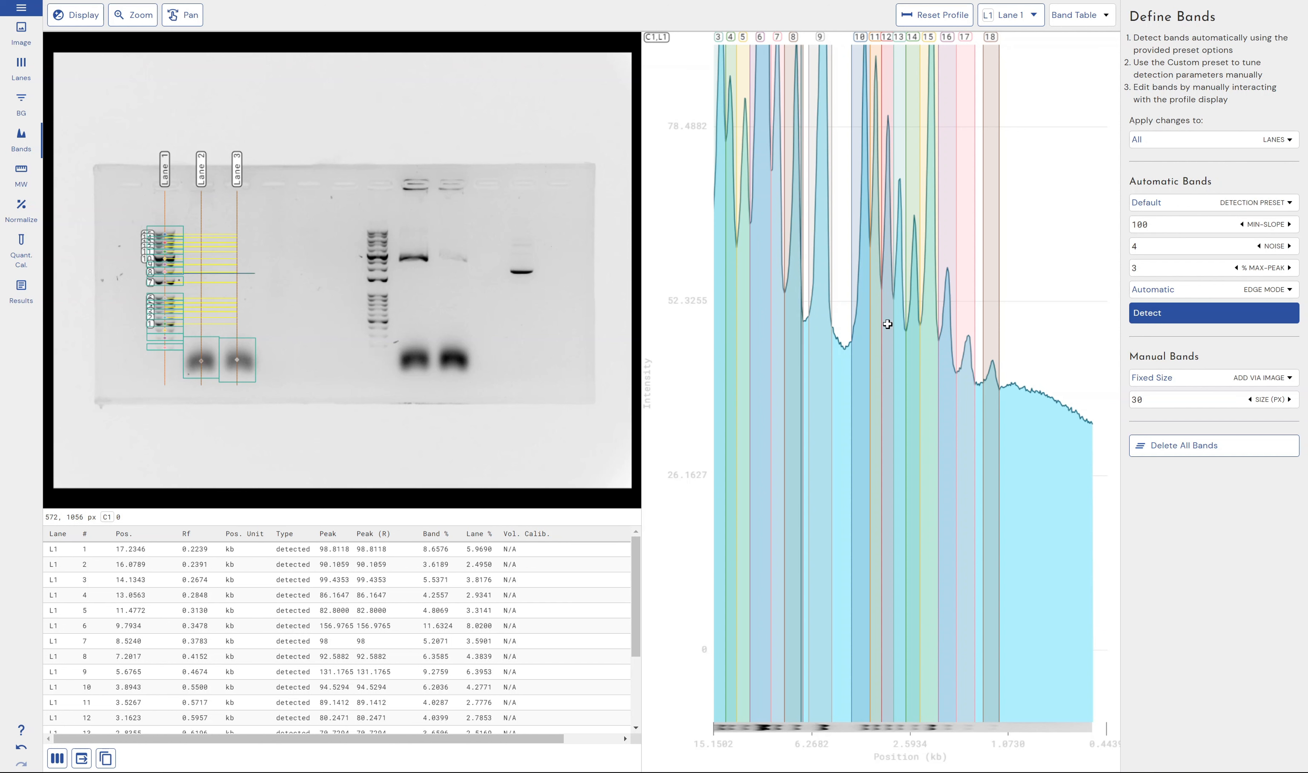
left_click(1089, 16)
left_click(1101, 38)
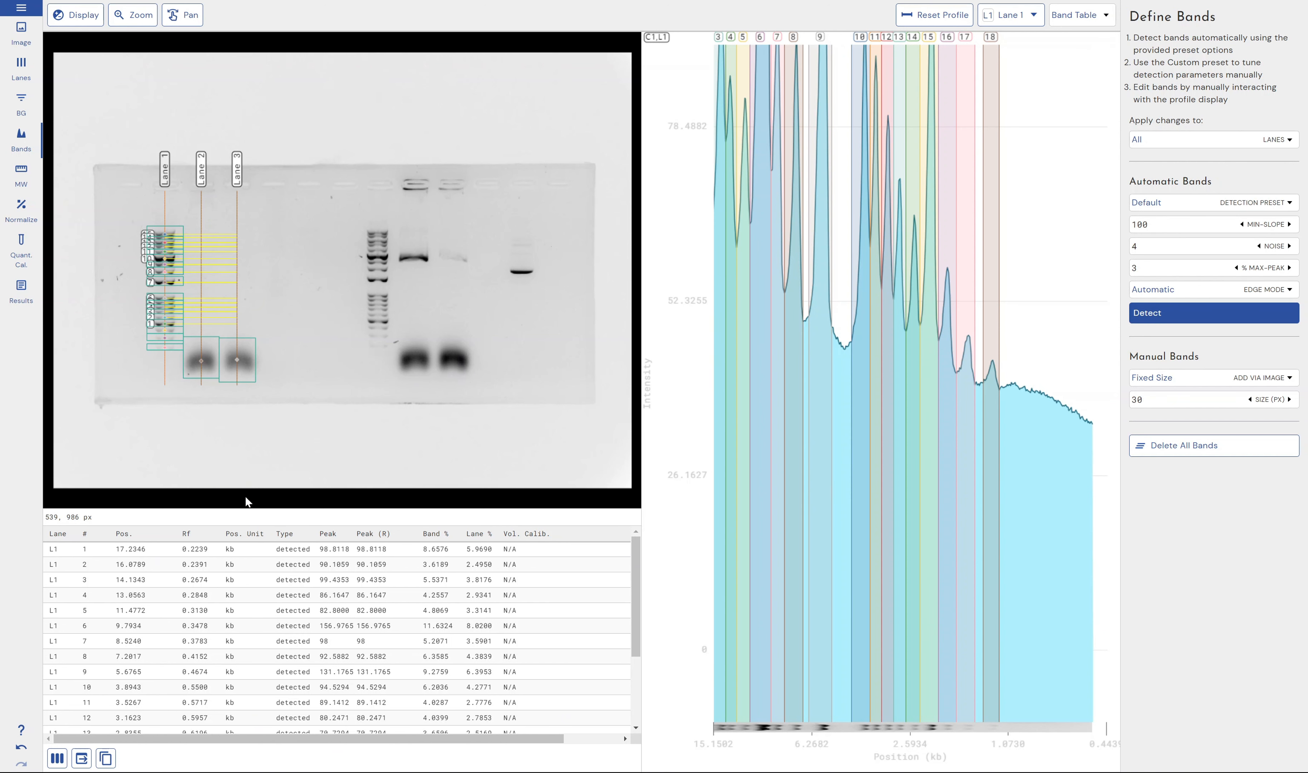
scroll(131, 659, "down", 2)
scroll(131, 660, "down", 2)
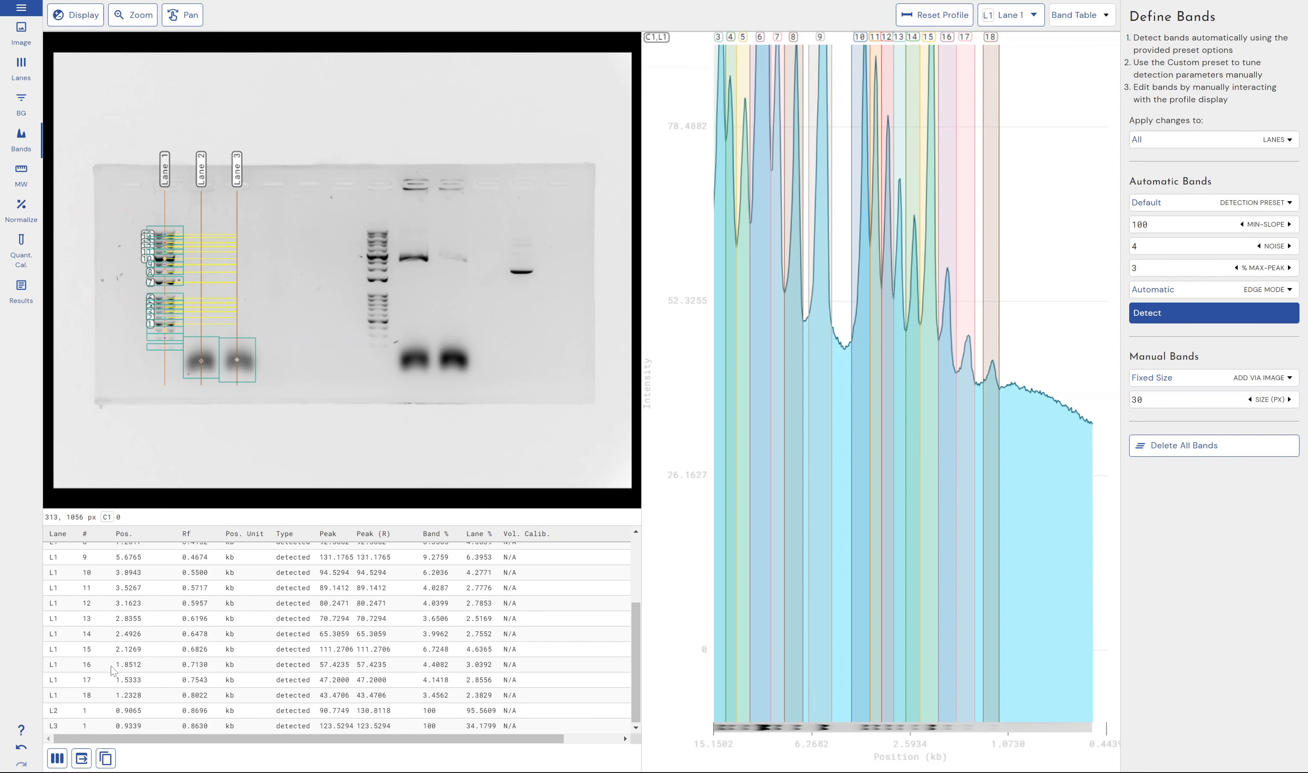
left_click(69, 713)
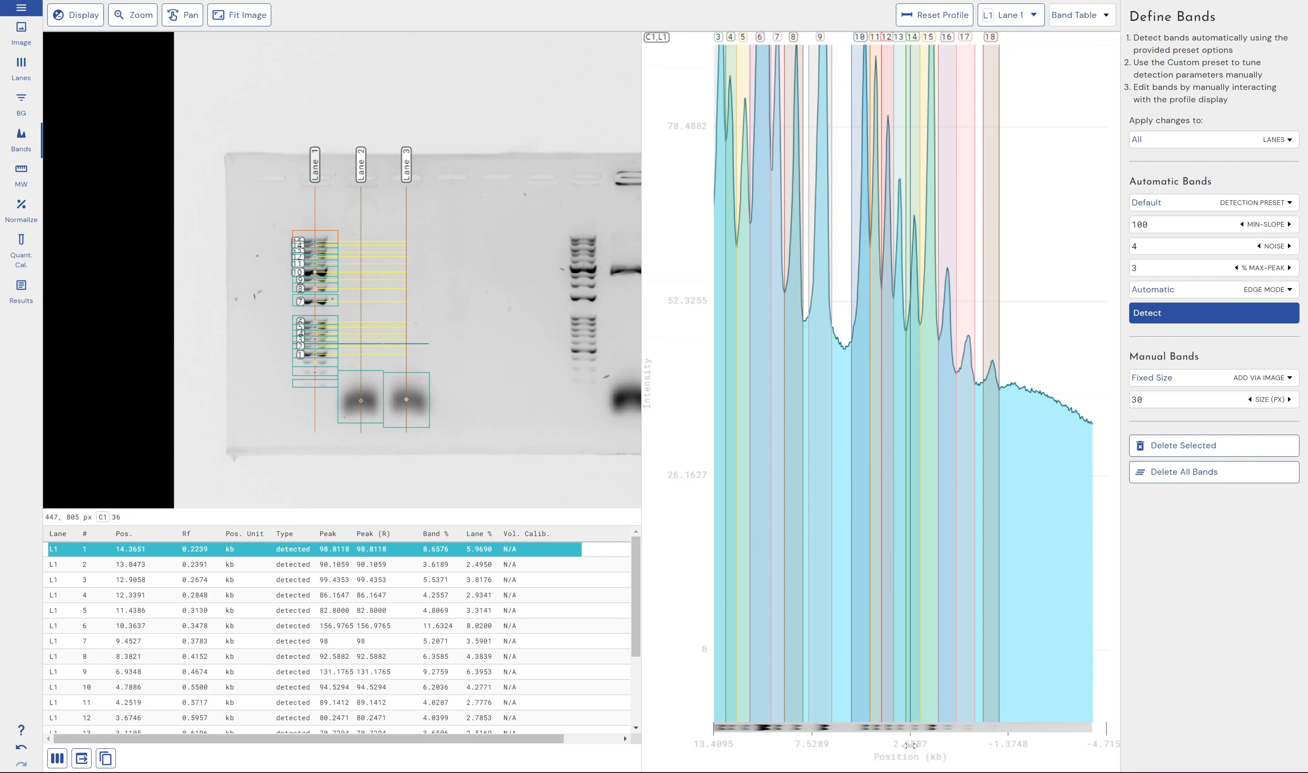
Show the profiles of Lane 2 and Lane 3 together with Lane 1's
left_click(1016, 21)
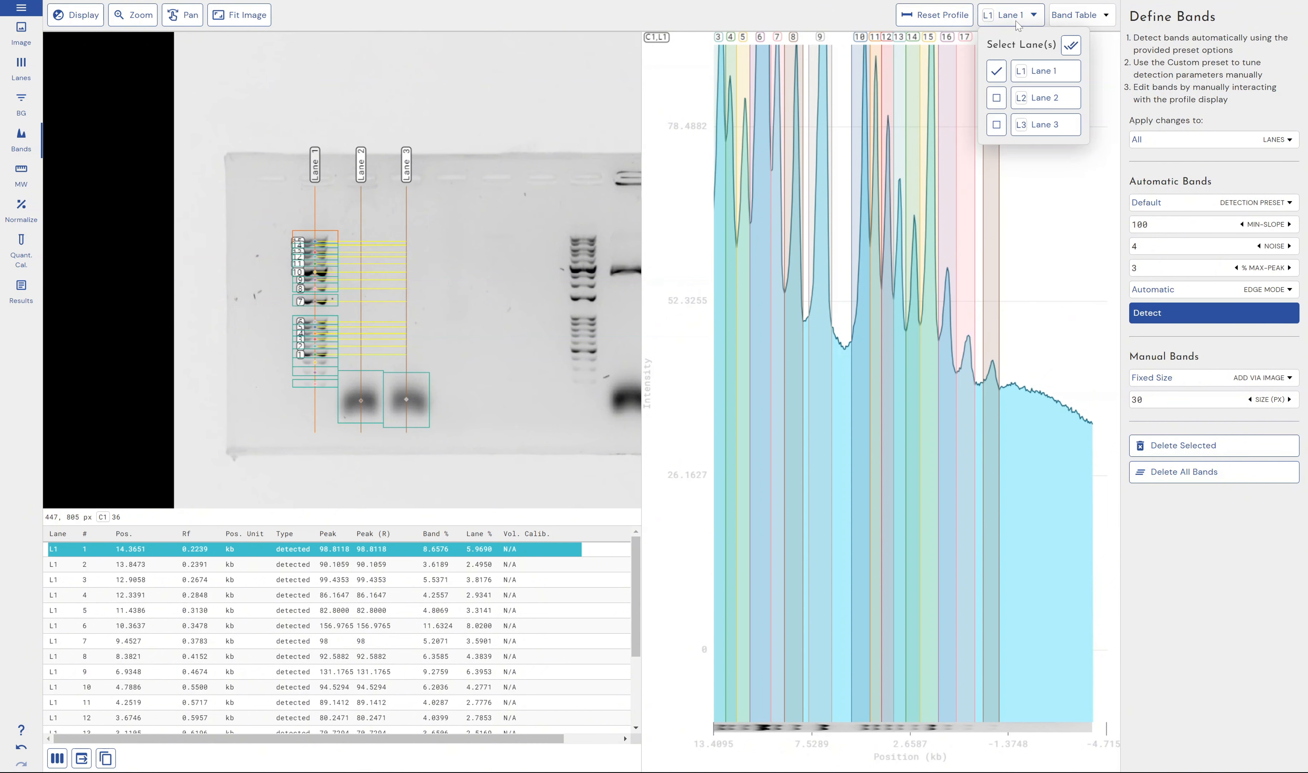
left_click(997, 98)
left_click(997, 124)
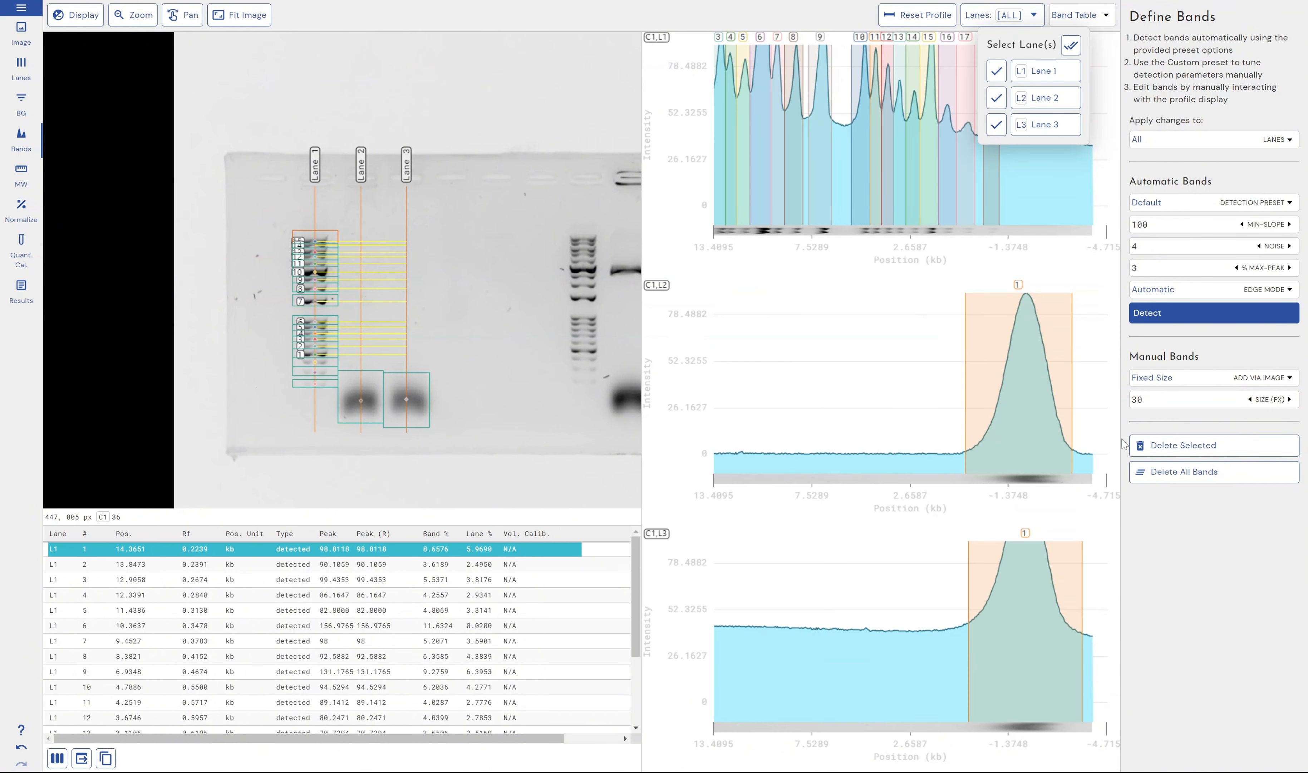
Turn off the MW scale on the profile x-axis in the general settings and apply the change
left_click(1180, 562)
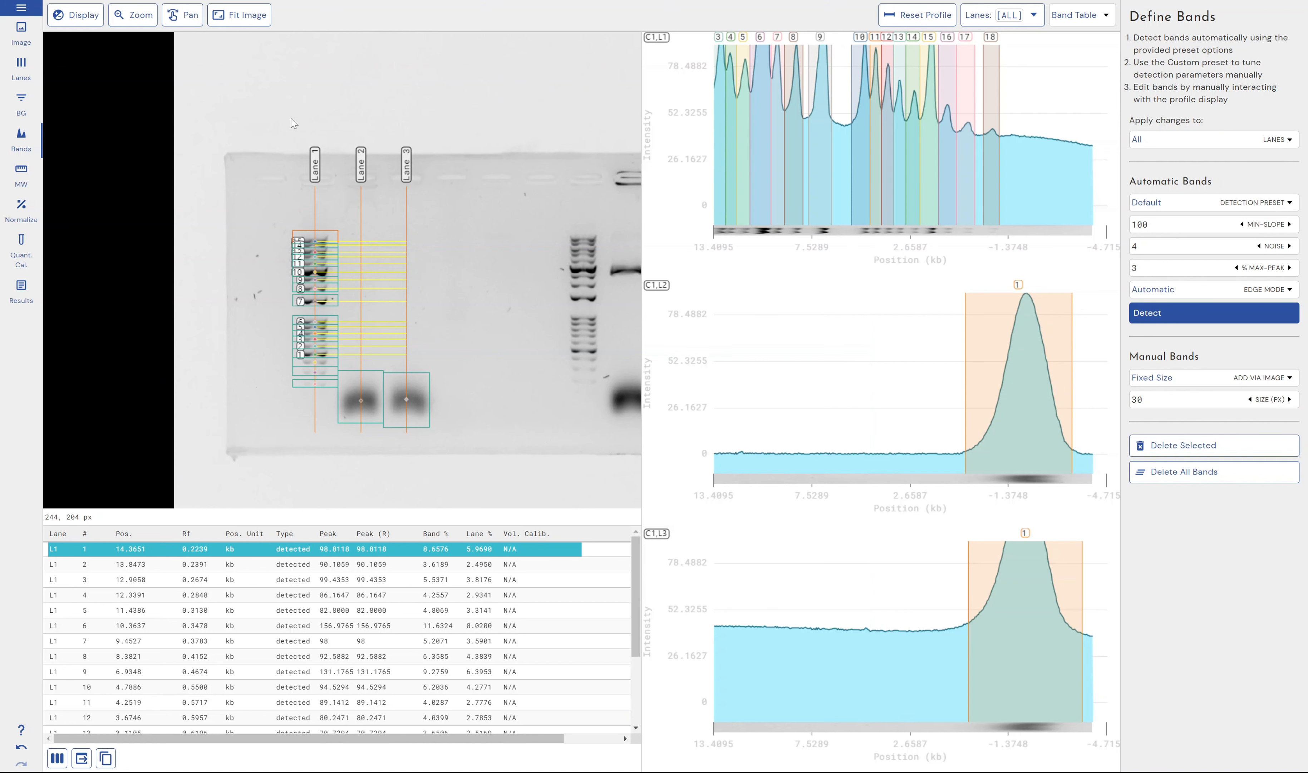
left_click(21, 7)
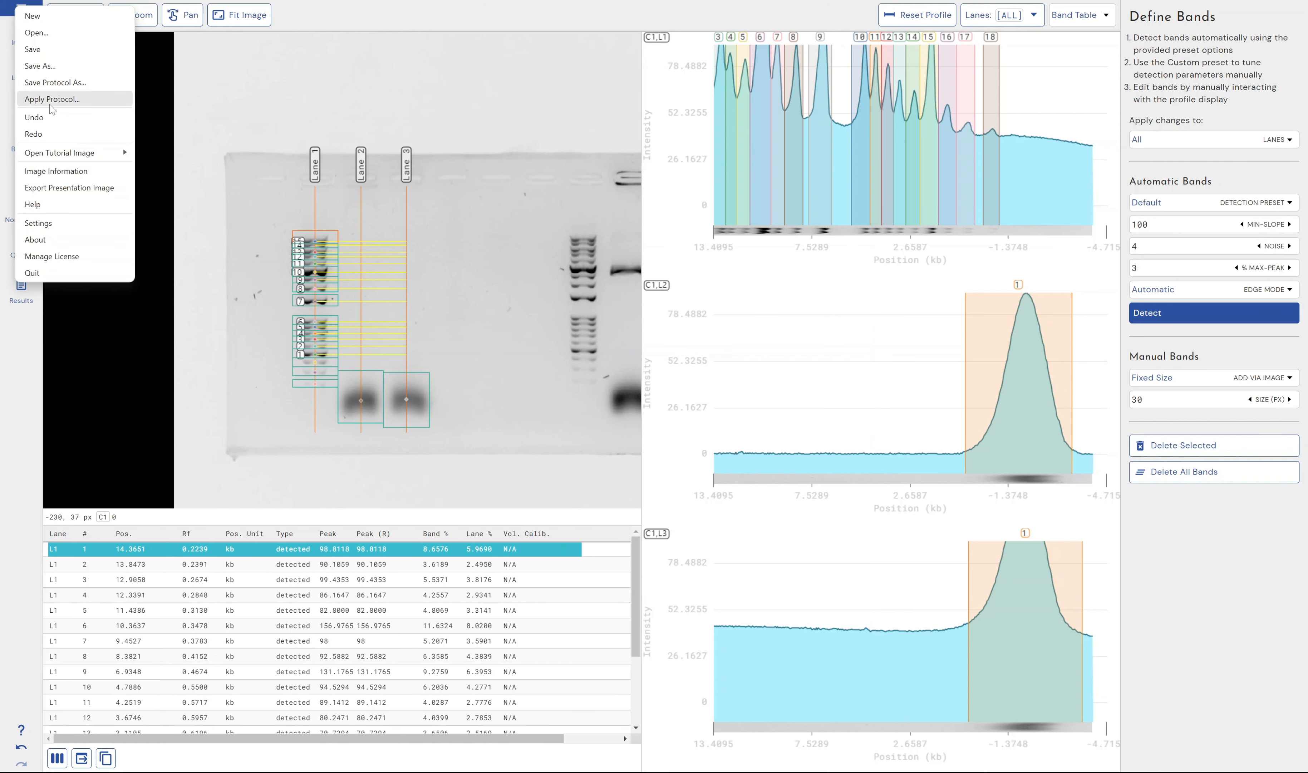
left_click(48, 225)
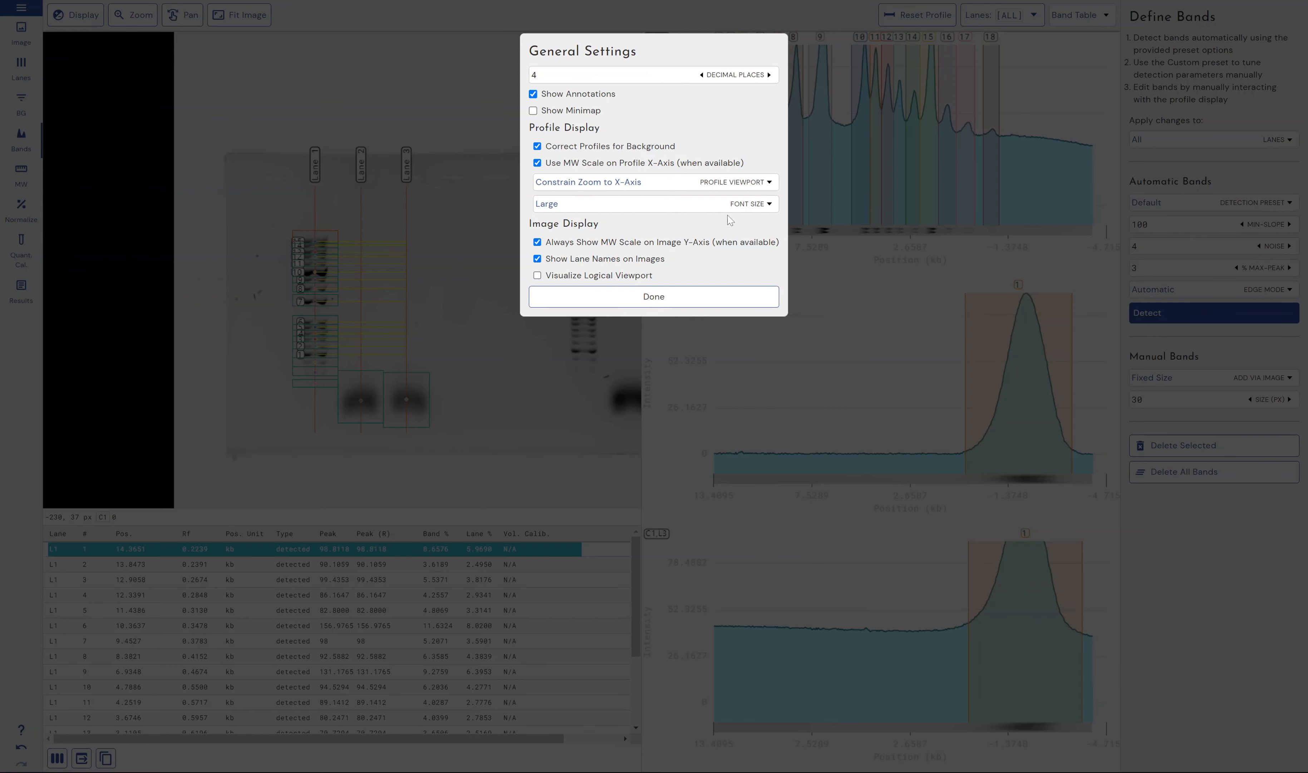
left_click(709, 164)
left_click(610, 162)
left_click(613, 169)
left_click(669, 298)
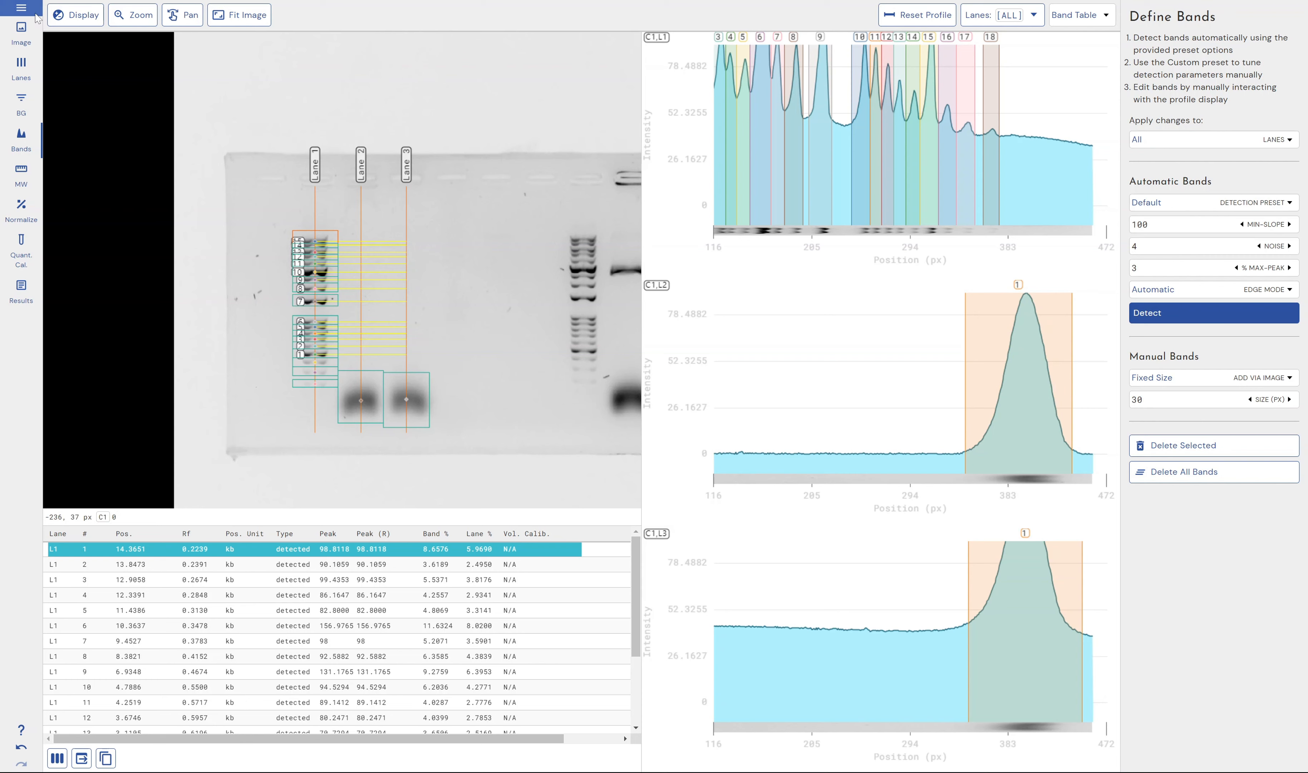
Turn the MW scale on the profile x-axis back on and disable always showing the MW scale on the image y-axis
left_click(21, 7)
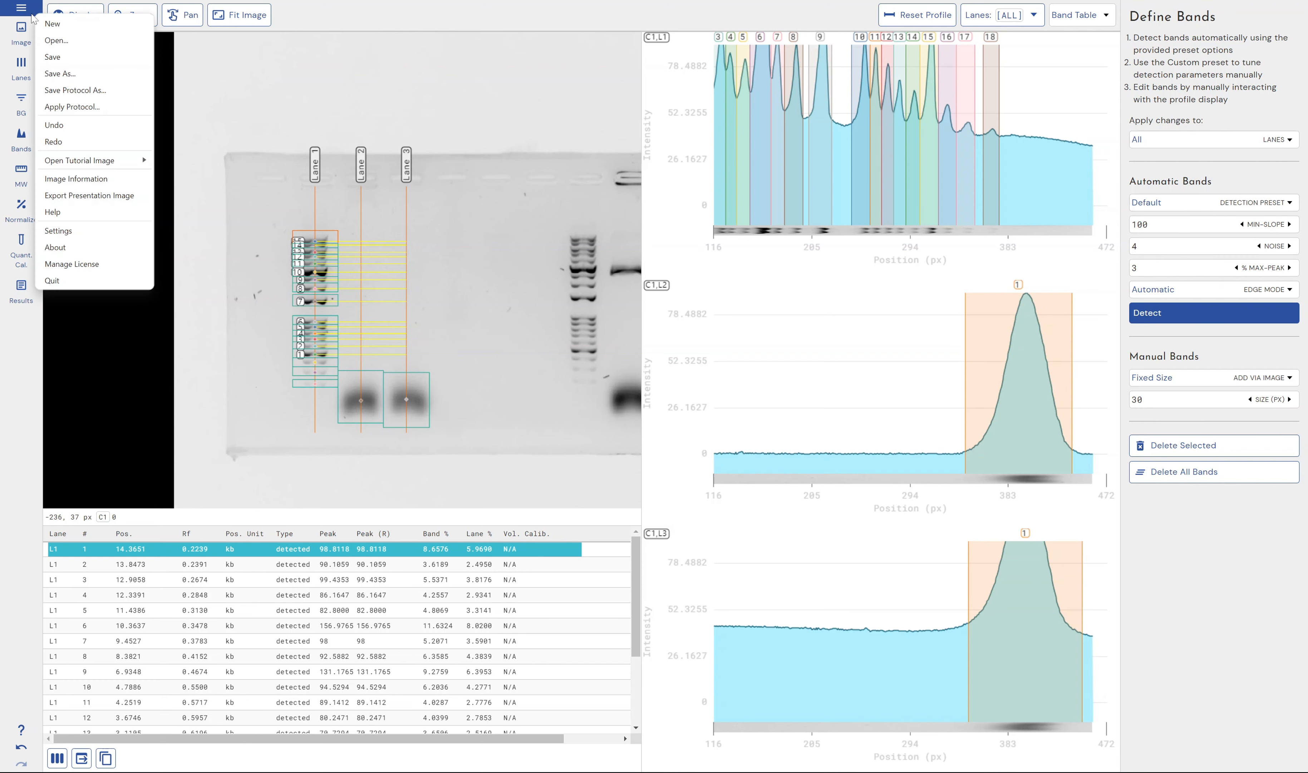
left_click(80, 230)
left_click(635, 166)
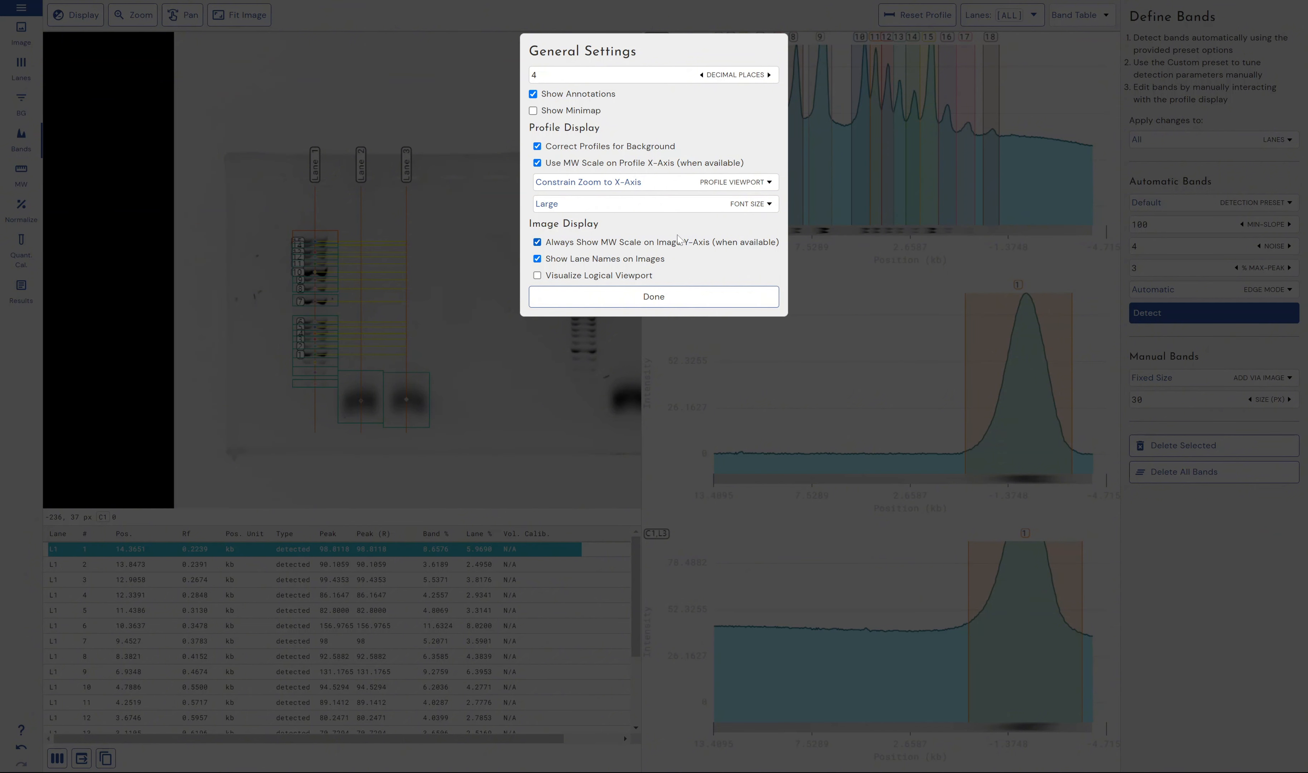
left_click(628, 248)
left_click(645, 300)
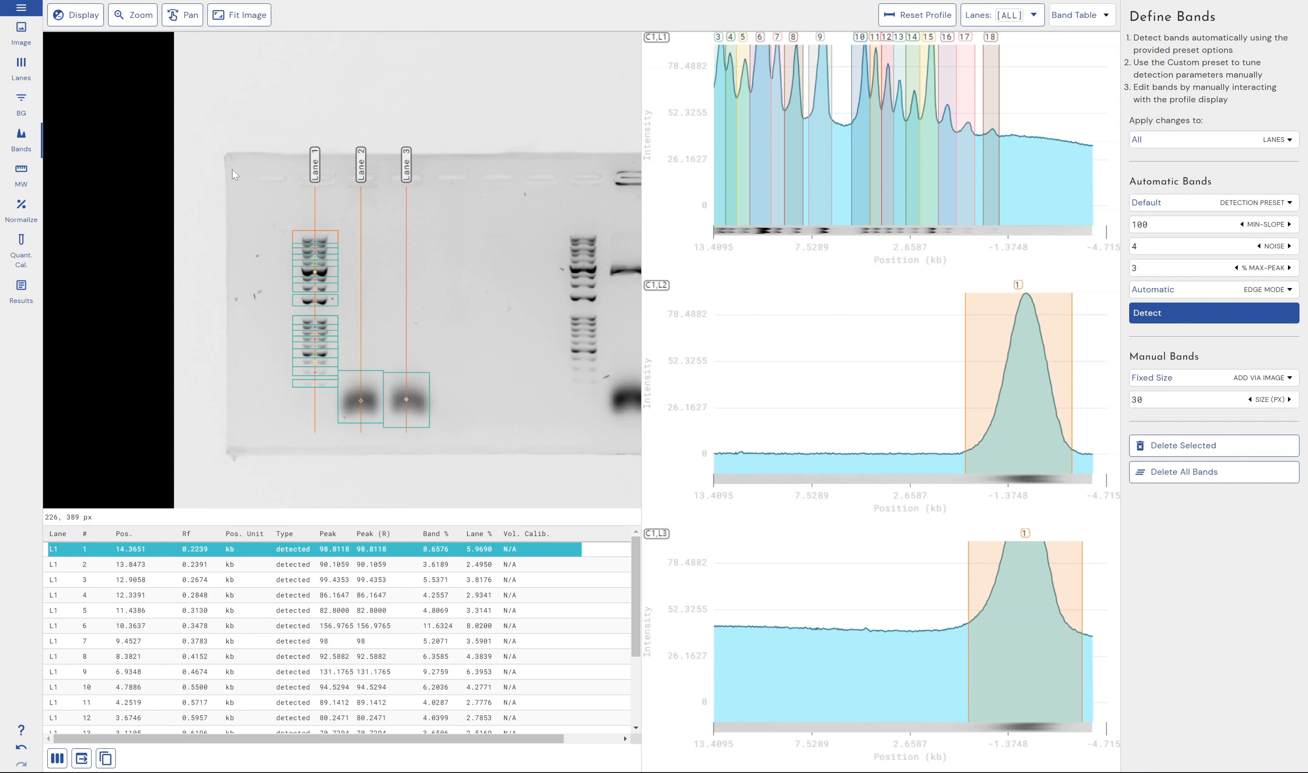
left_click(21, 8)
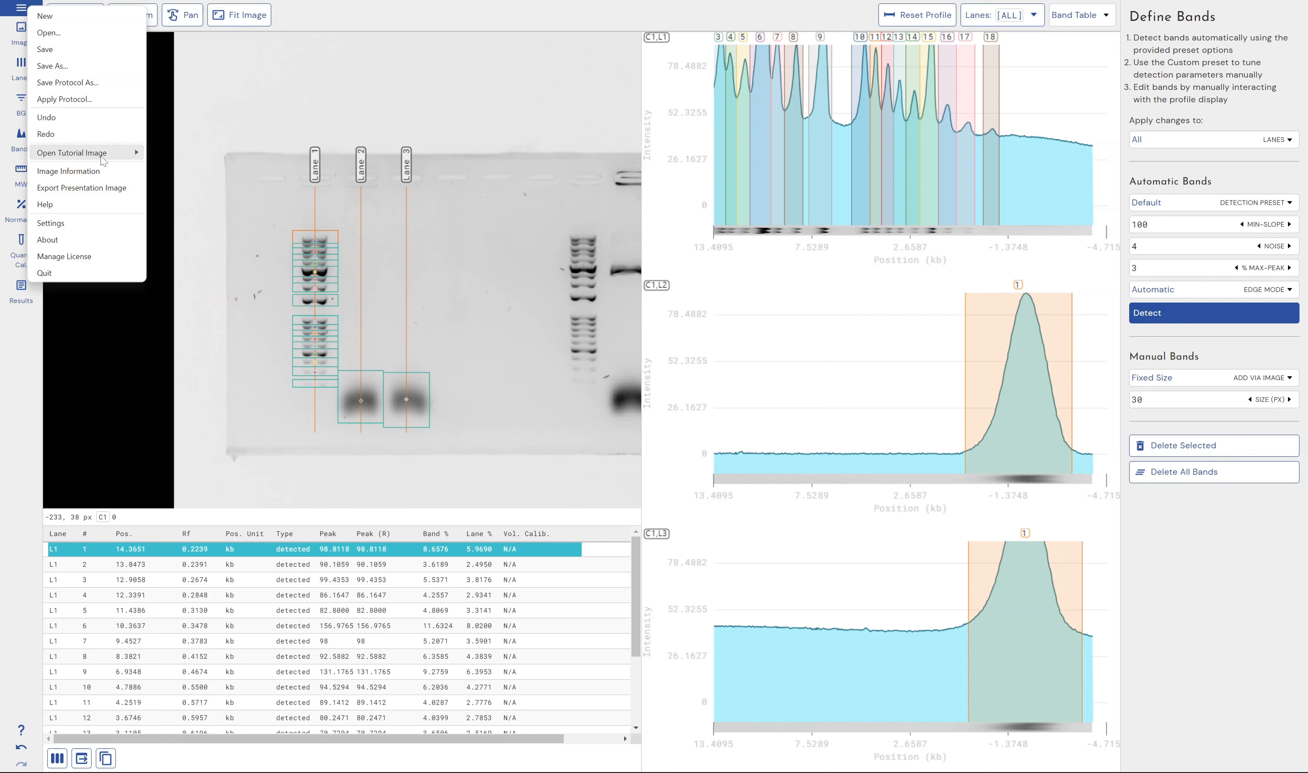
left_click(79, 223)
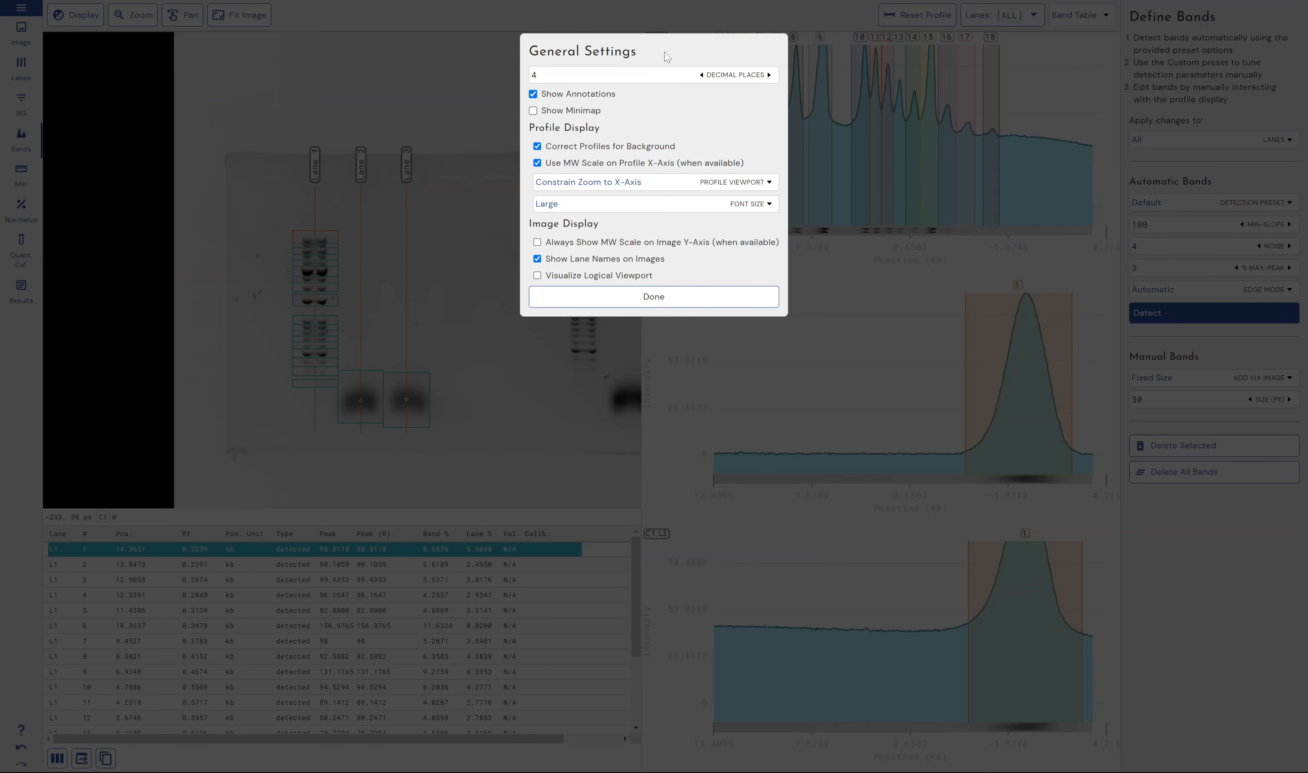
left_click(828, 160)
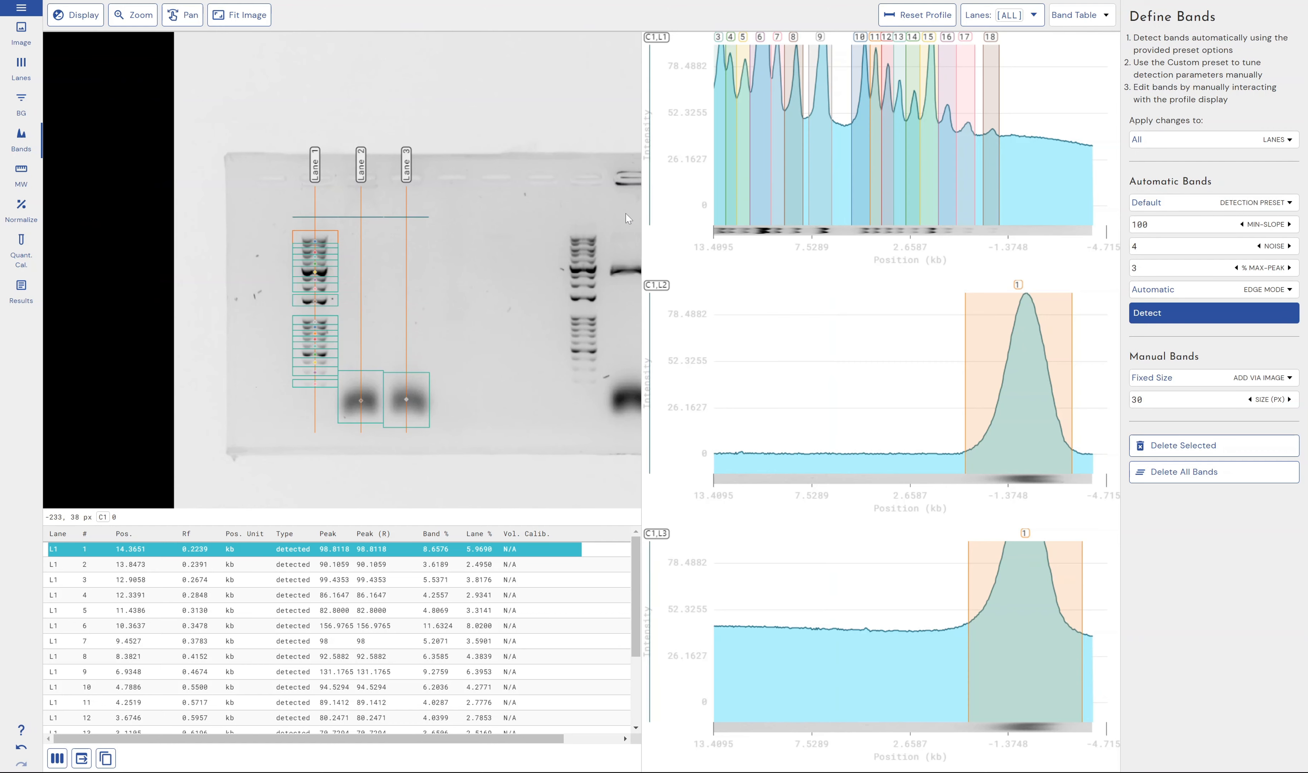
Enable always showing the MW scale on the image y-axis in the general settings and apply the change
left_click(20, 9)
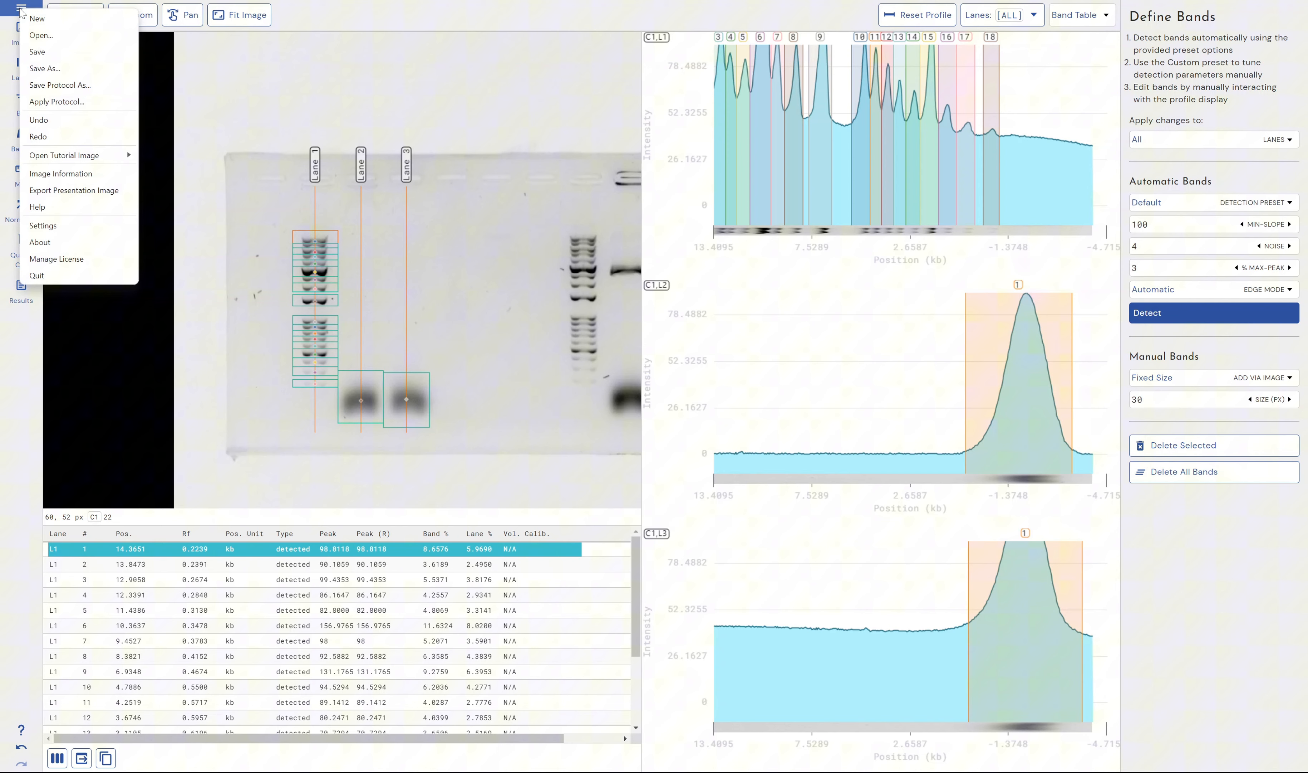
left_click(72, 223)
left_click(628, 243)
left_click(628, 243)
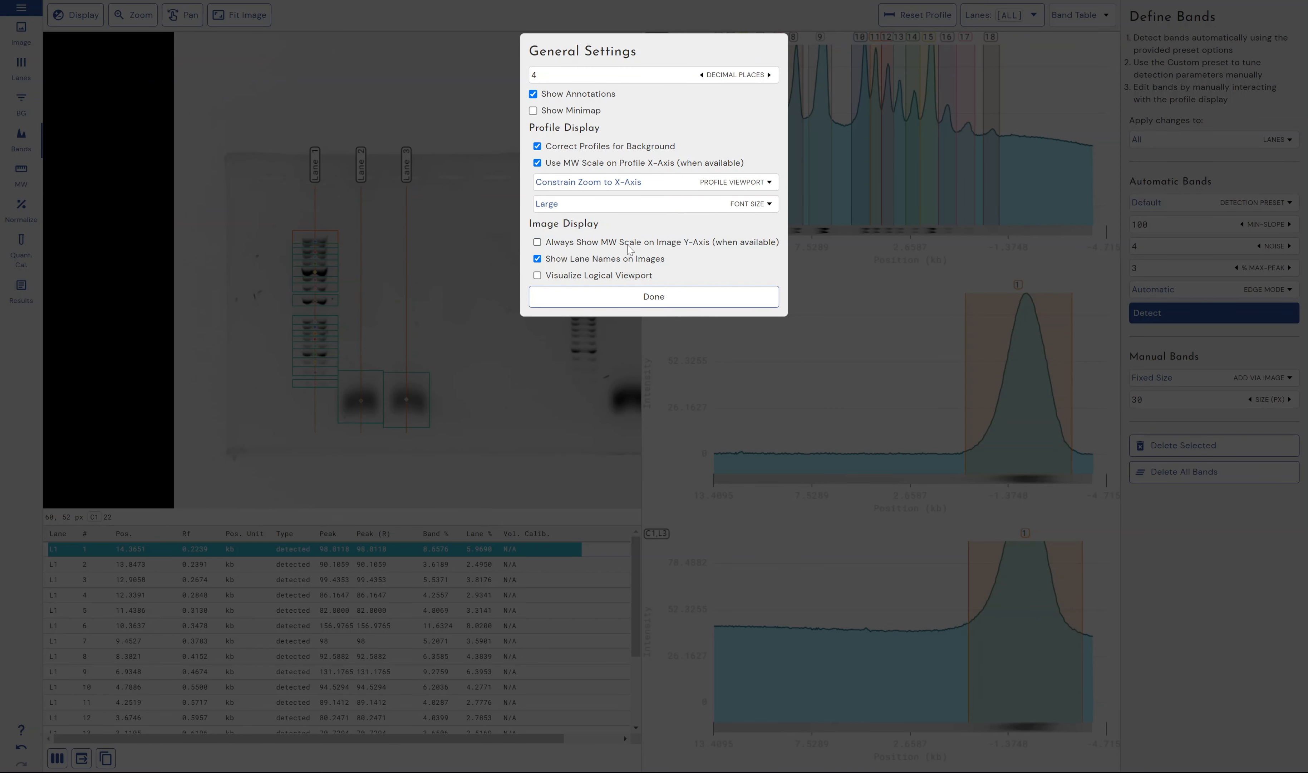
left_click(628, 243)
left_click(628, 243)
left_click(627, 243)
left_click(626, 245)
left_click(626, 245)
left_click(565, 244)
left_click(566, 244)
left_click(566, 244)
left_click(654, 296)
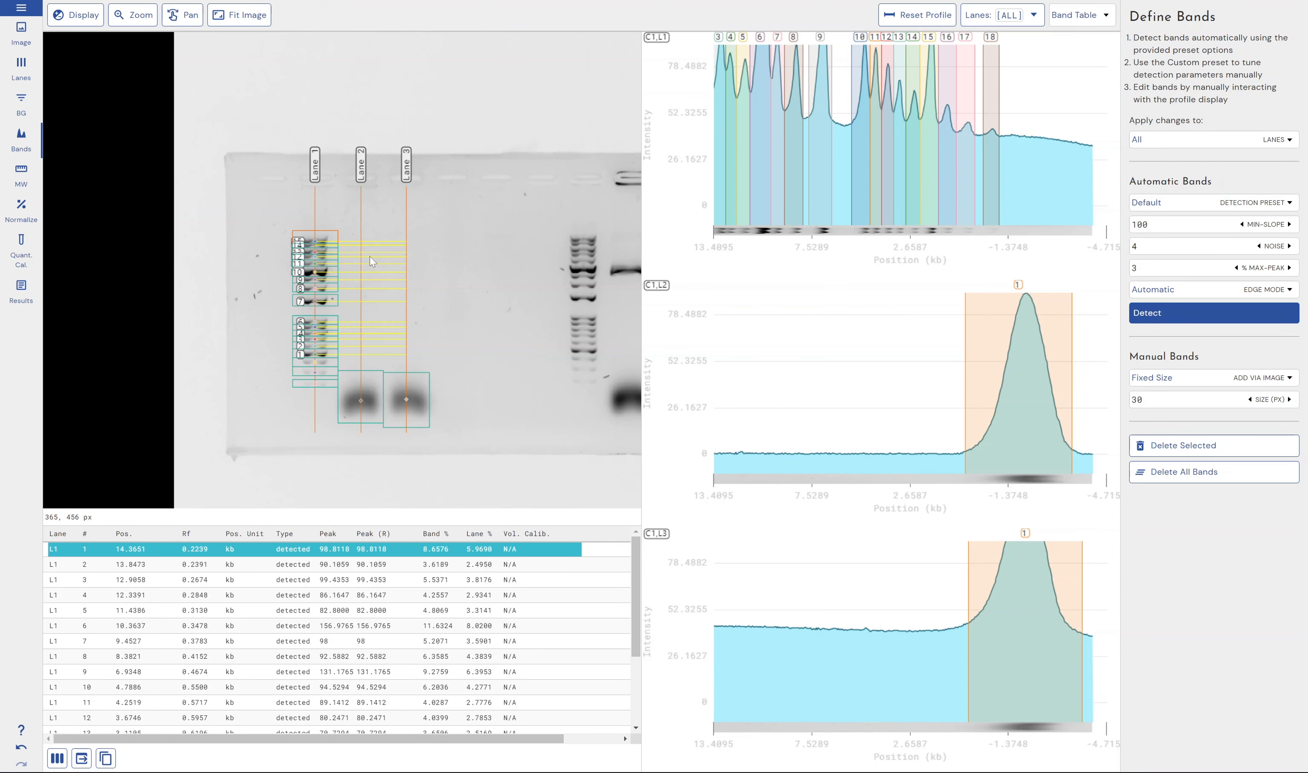